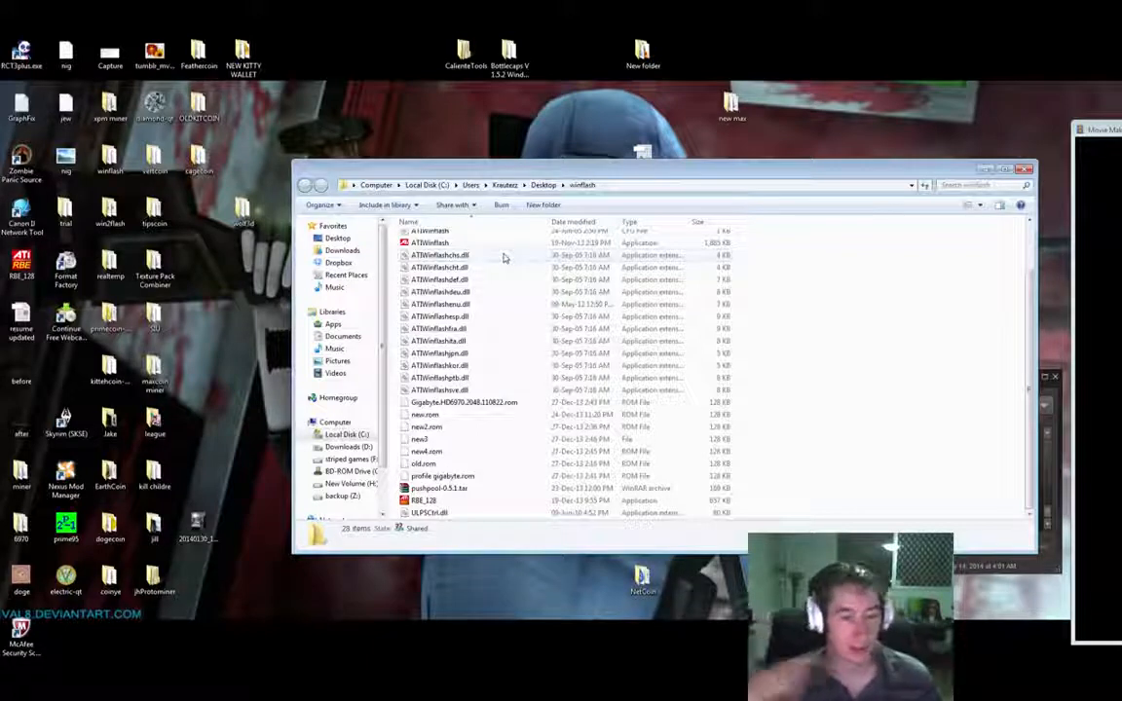
Delete the pushpool-0.5.1.tar archive from the winflash folder.
click(492, 488)
key(Delete)
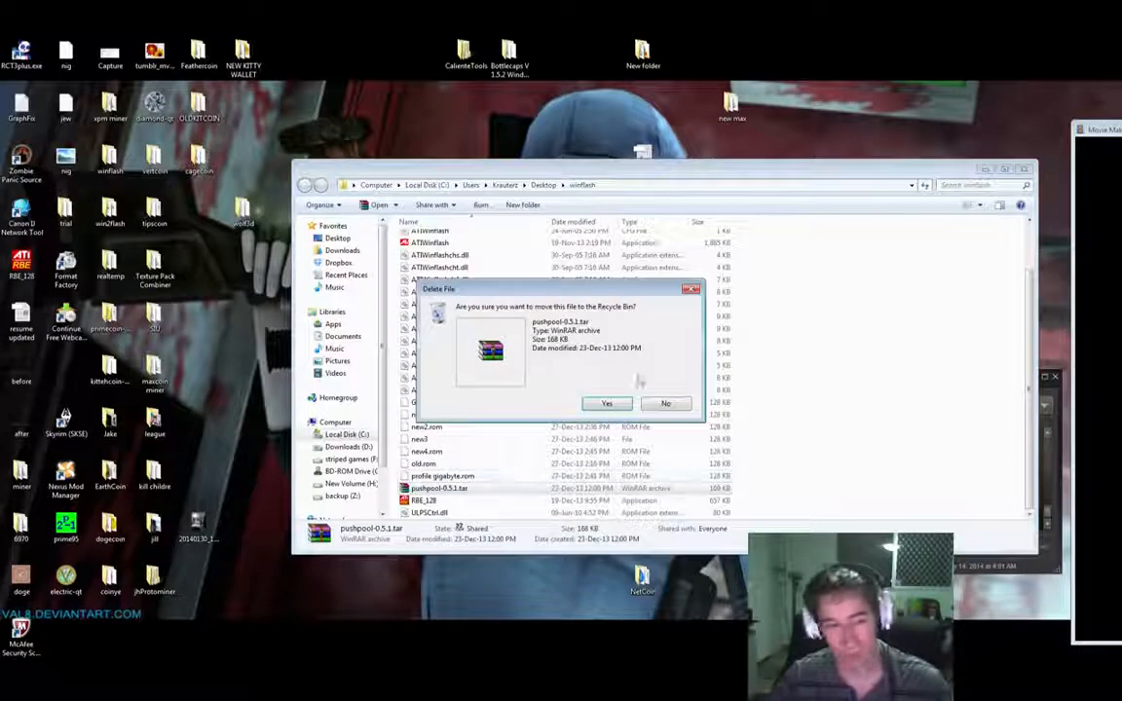
key(Return)
click(723, 404)
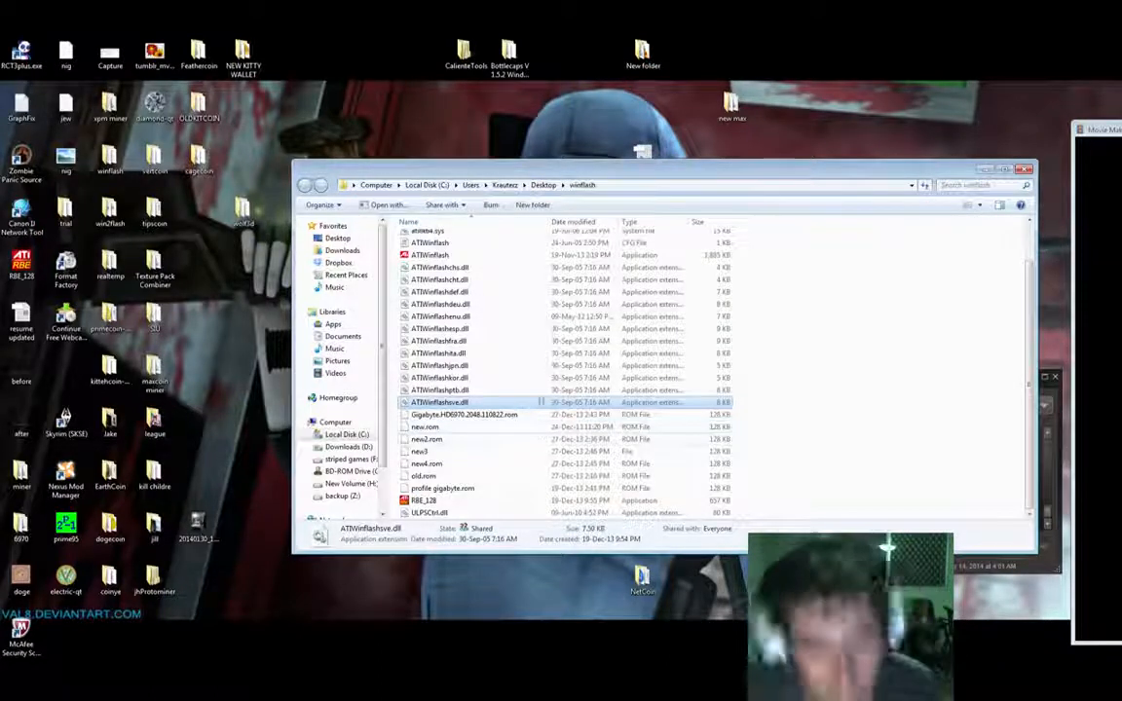
click(789, 346)
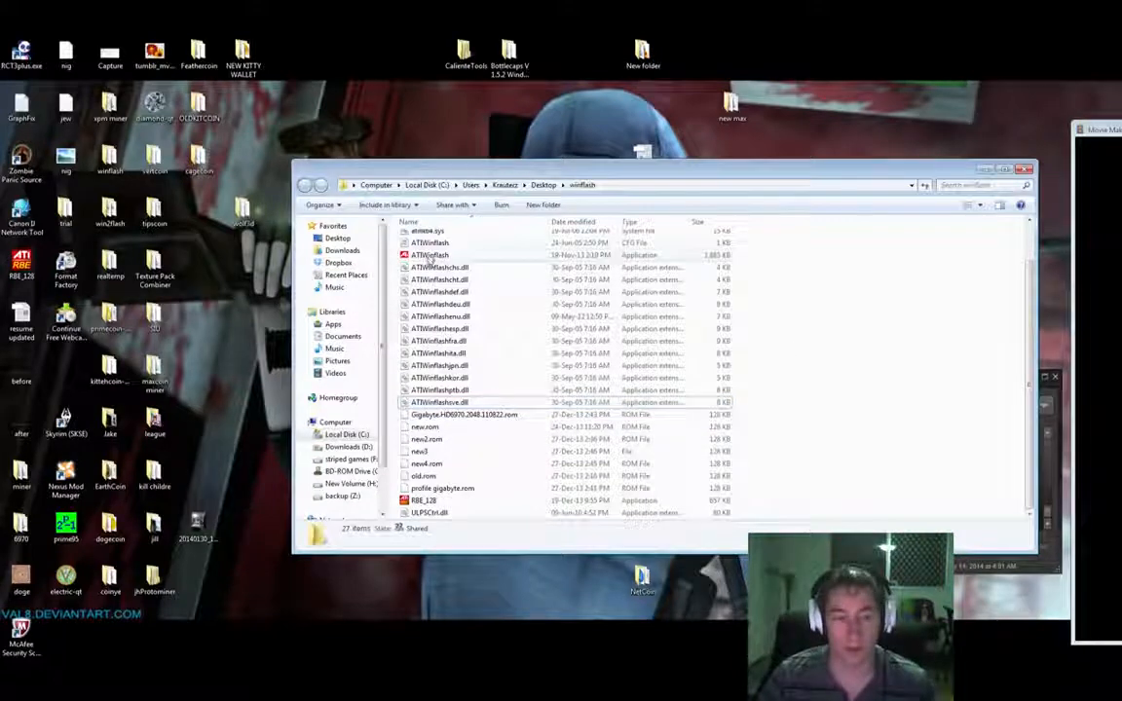
Launch ATIWinflash from the winflash folder and move its window clear of the file list.
click(429, 257)
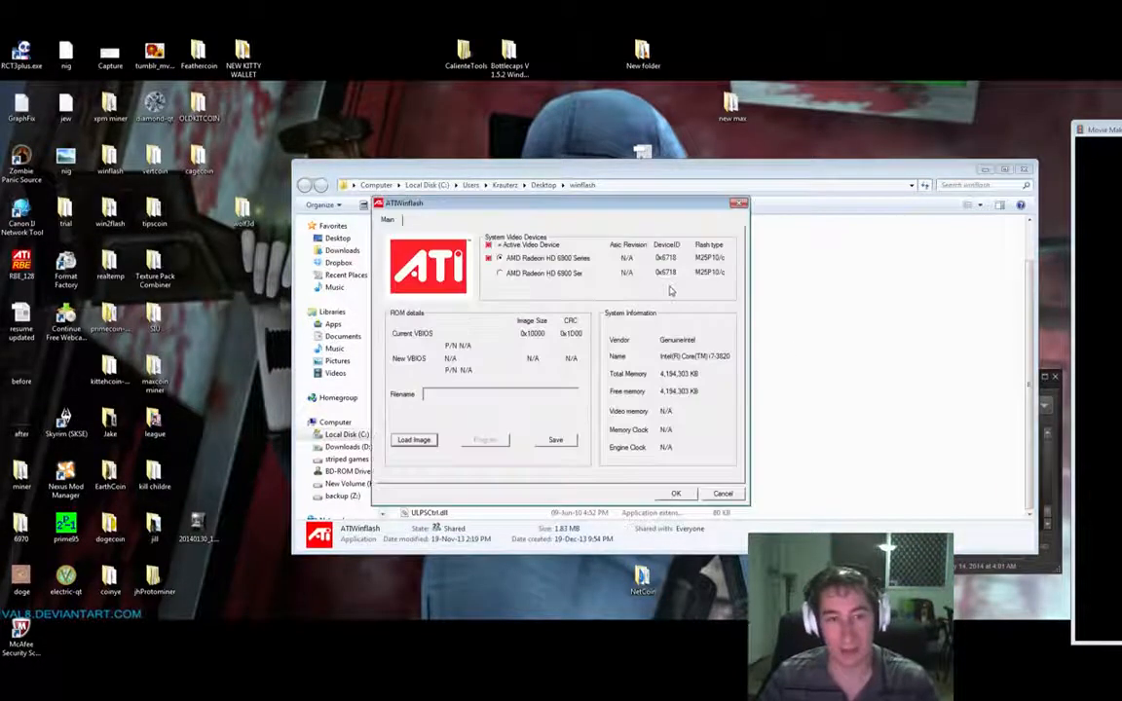
drag(624, 209, 847, 206)
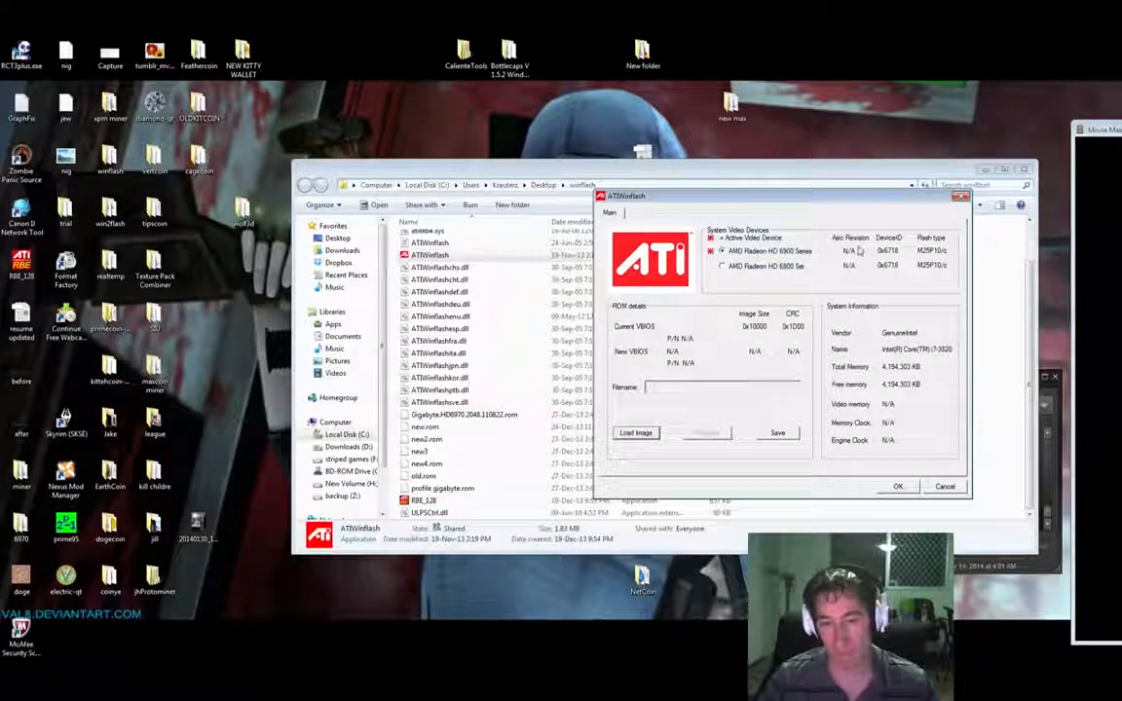
click(636, 432)
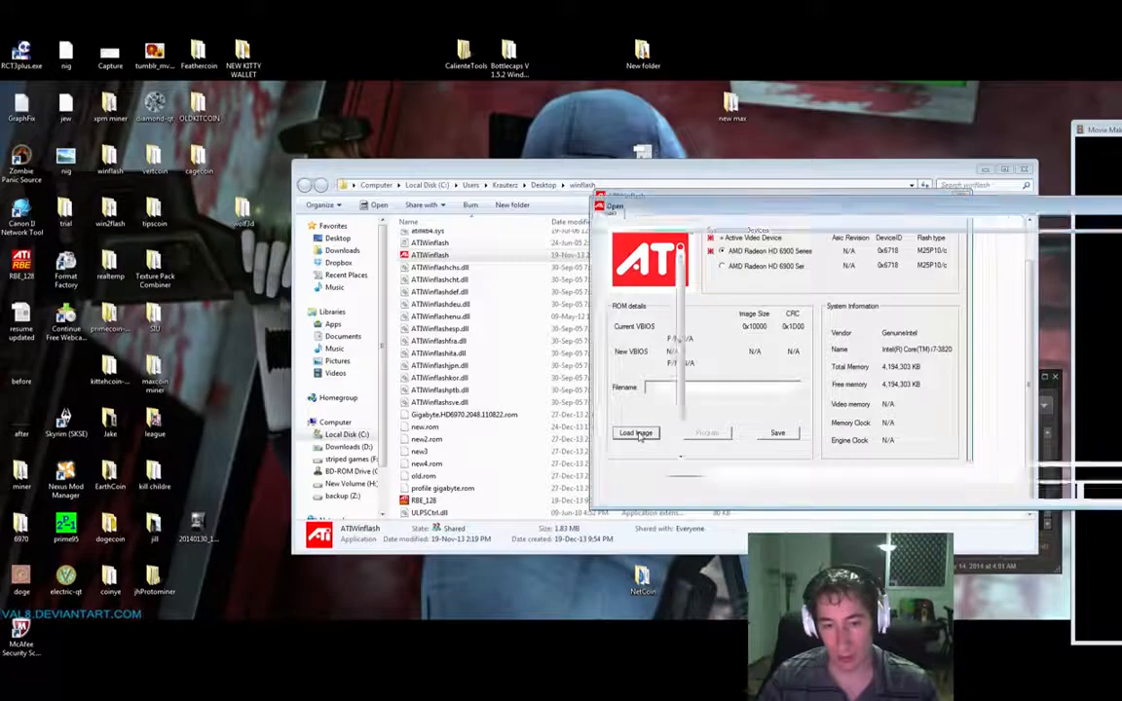
click(1109, 491)
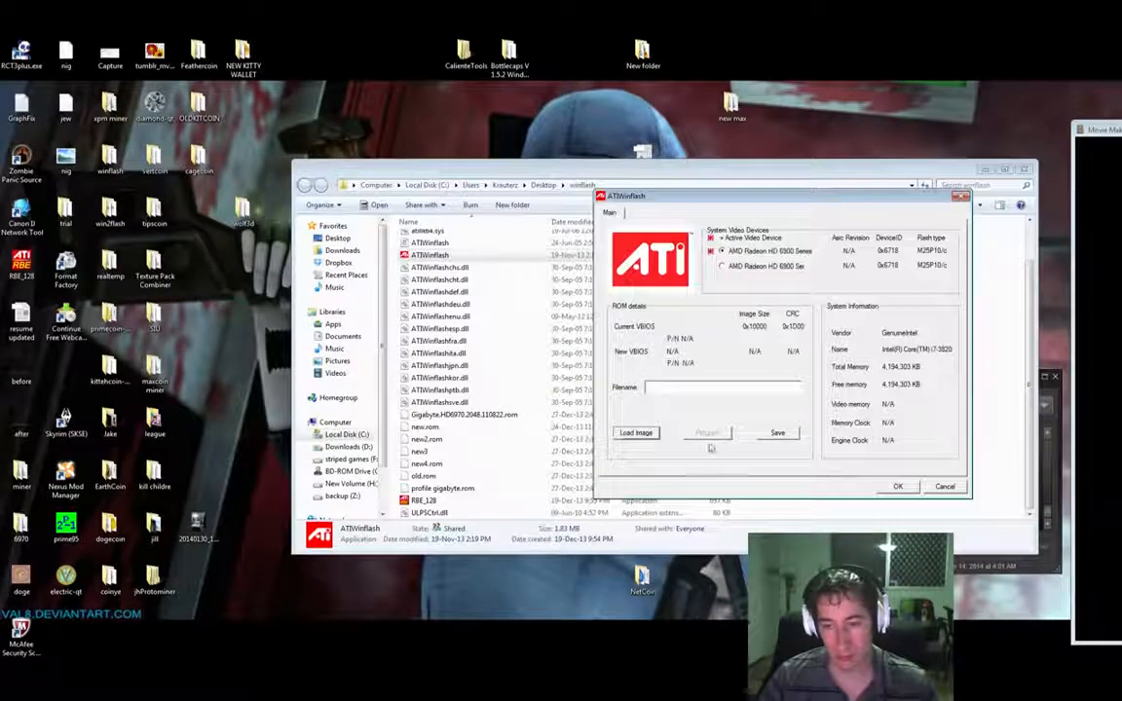
Save the selected card's current ROM image as backup in the winflash folder, and close ATIWinflash.
click(774, 430)
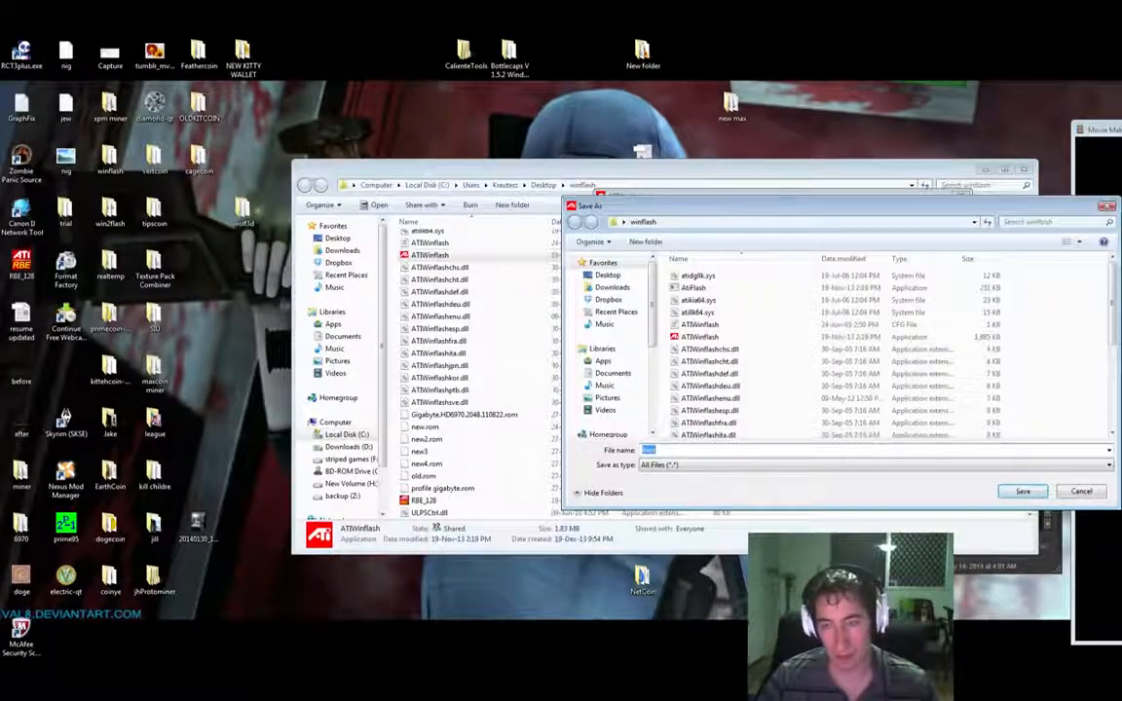
drag(1029, 209, 611, 224)
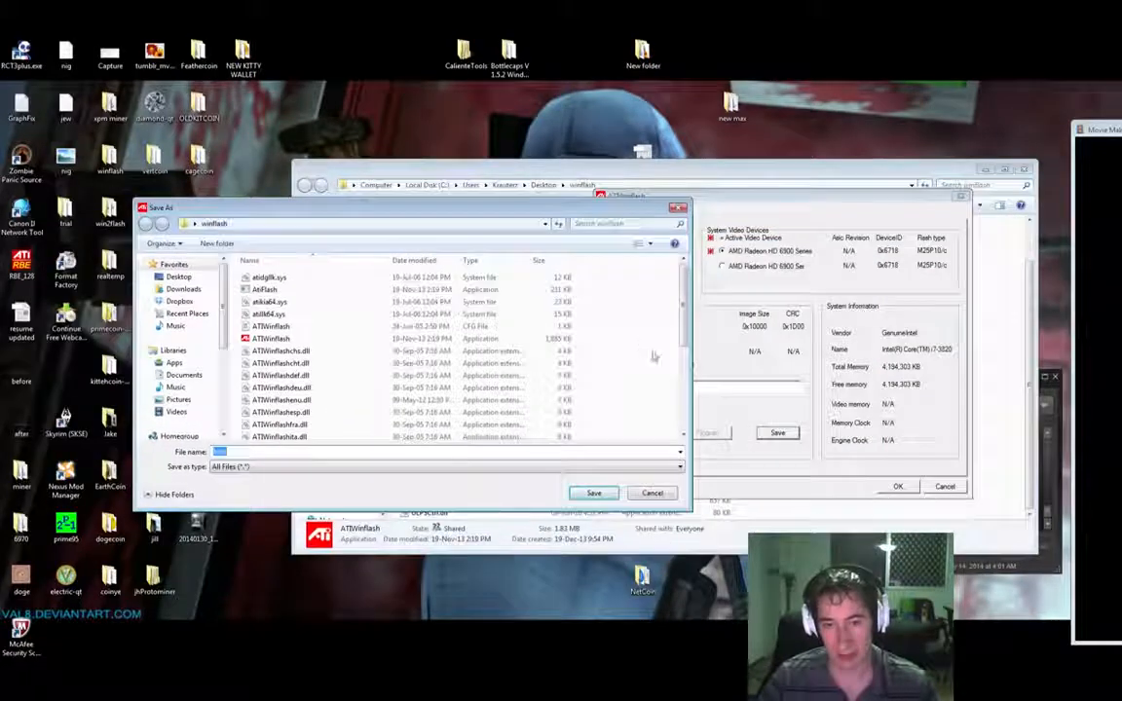
text(biokup)
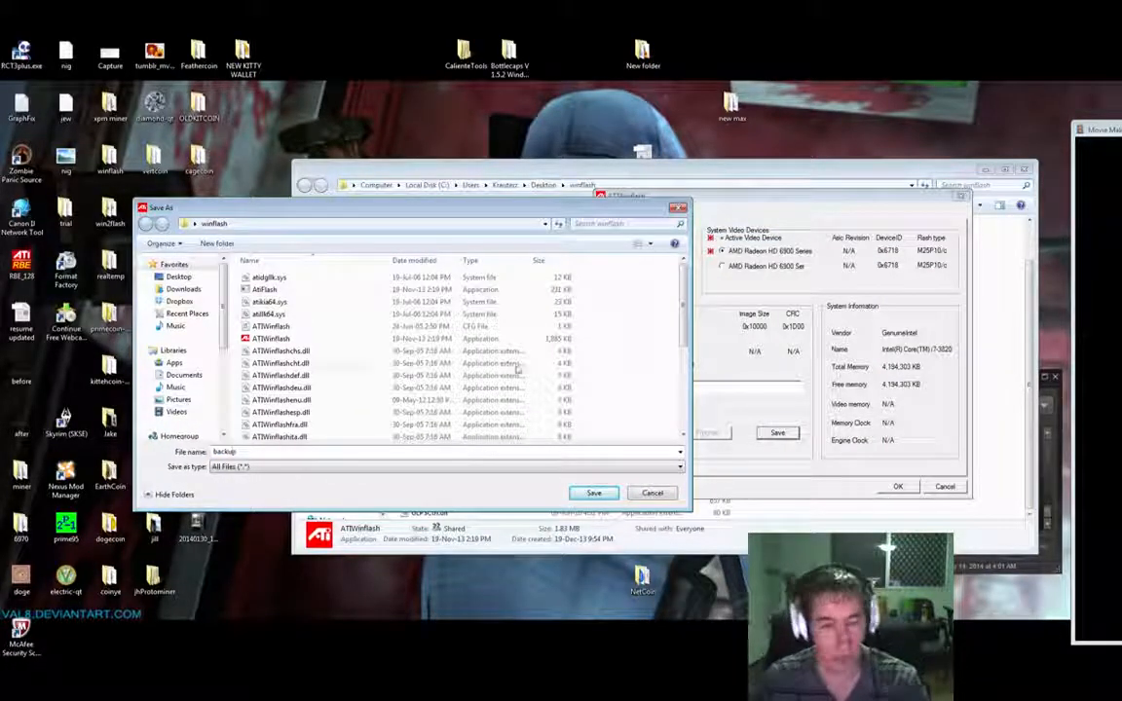
key(Return)
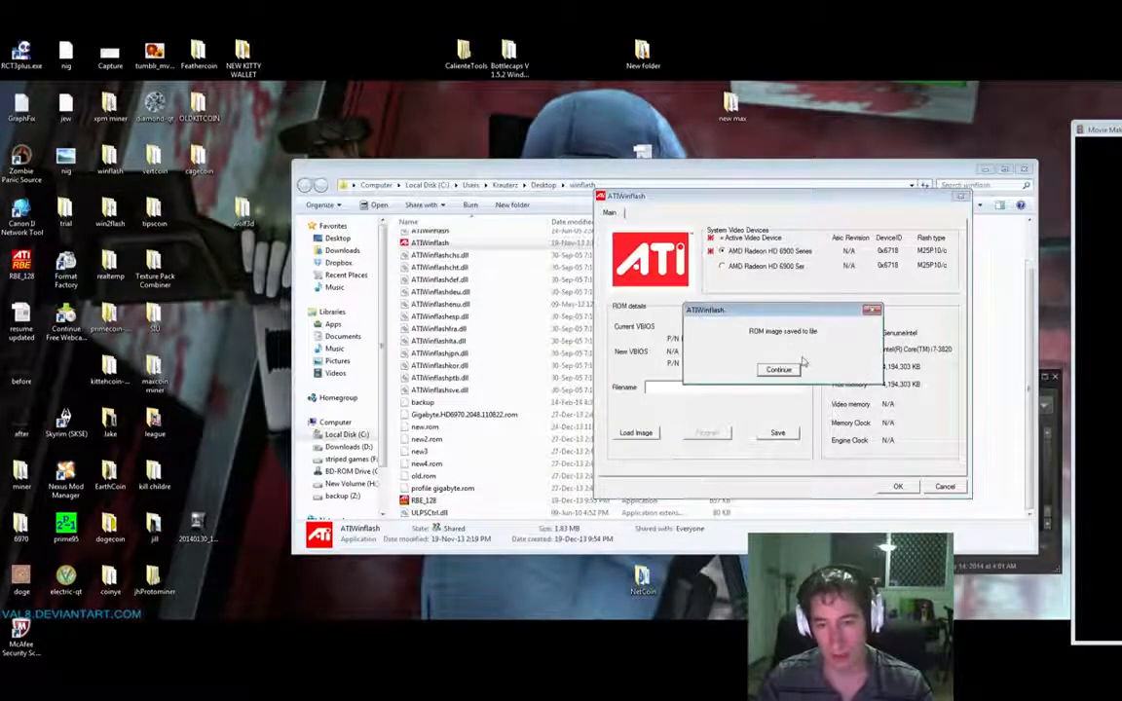
click(778, 371)
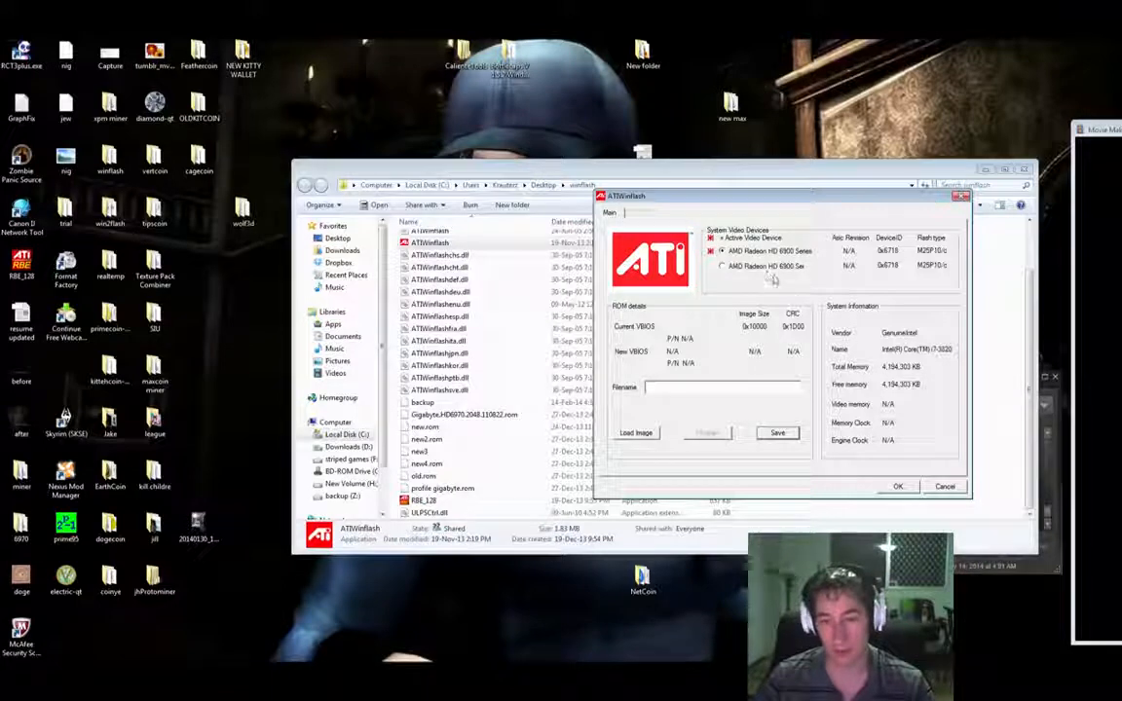
click(933, 492)
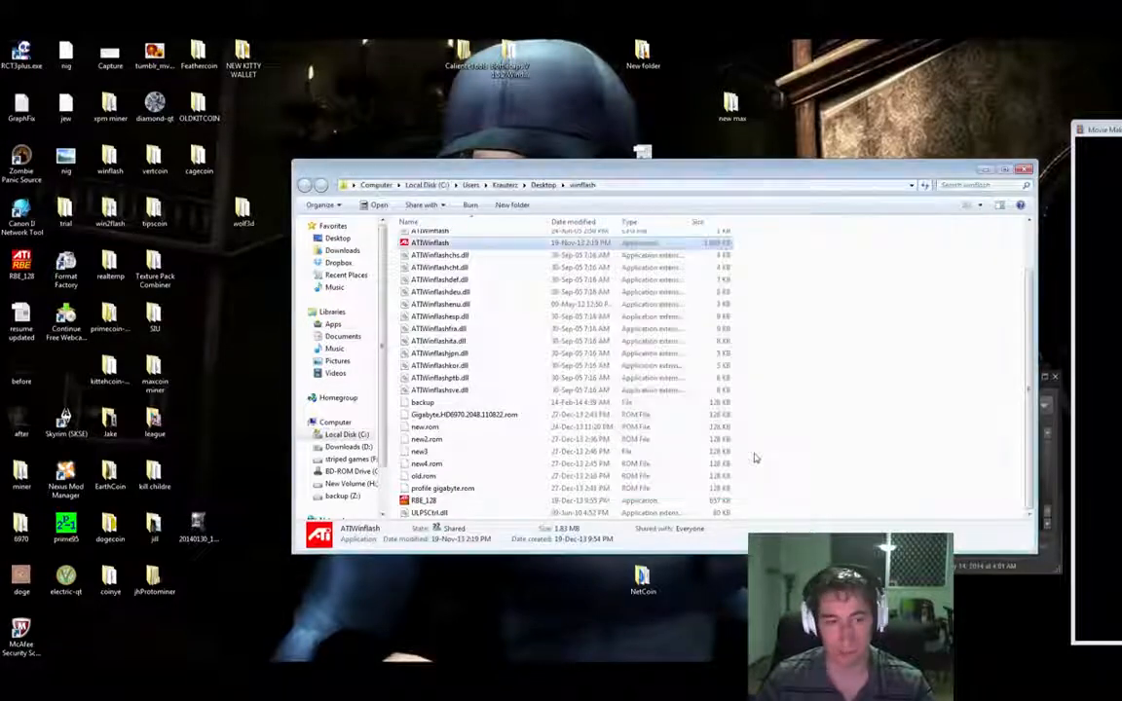
click(513, 414)
scroll(513, 414, up, 2)
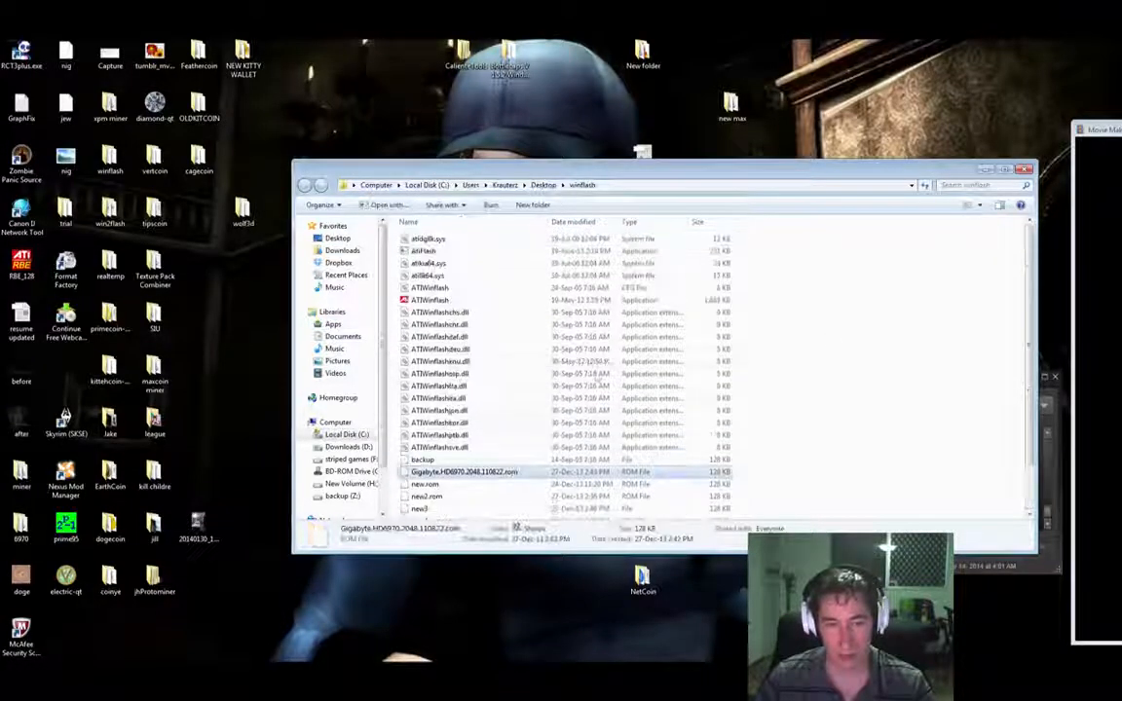
click(498, 460)
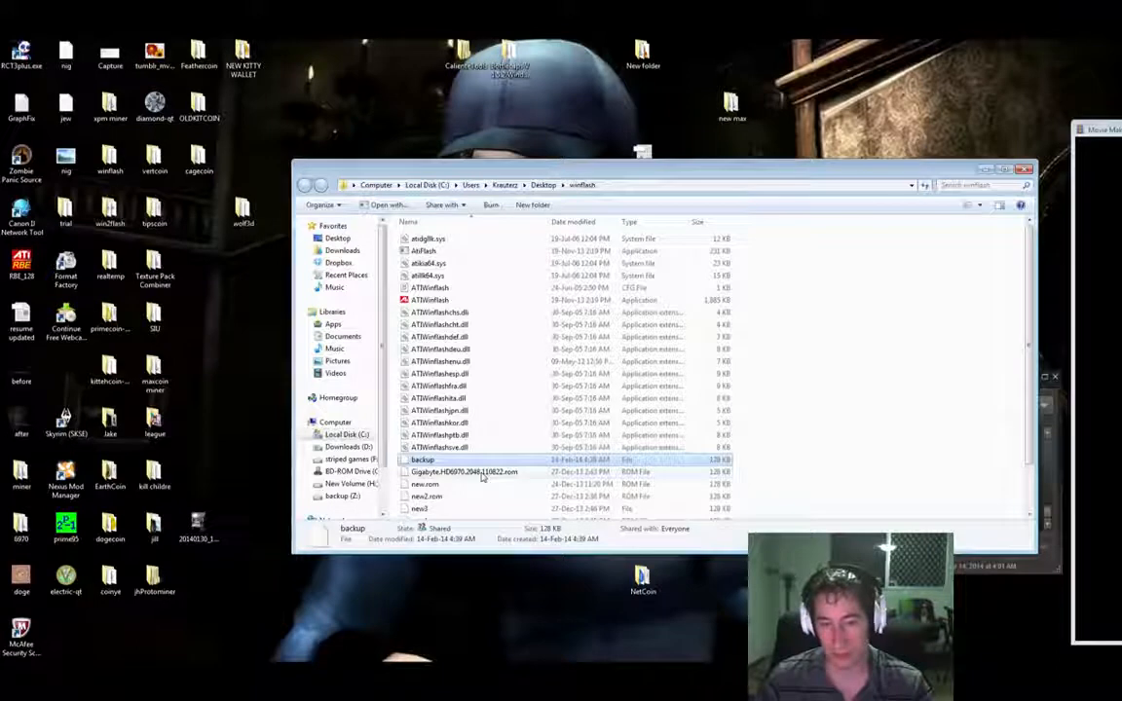
click(483, 474)
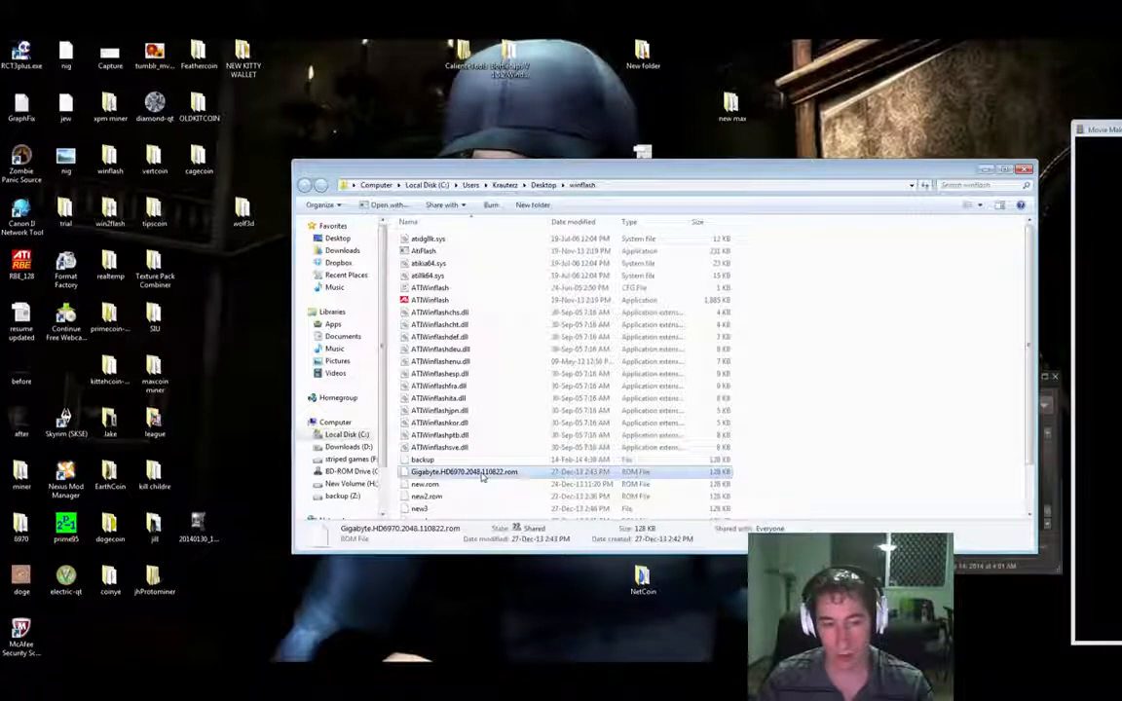
Run the RBE_128 Radeon BIOS editor from the winflash folder, allowing it through the security warning.
scroll(482, 475, down, 2)
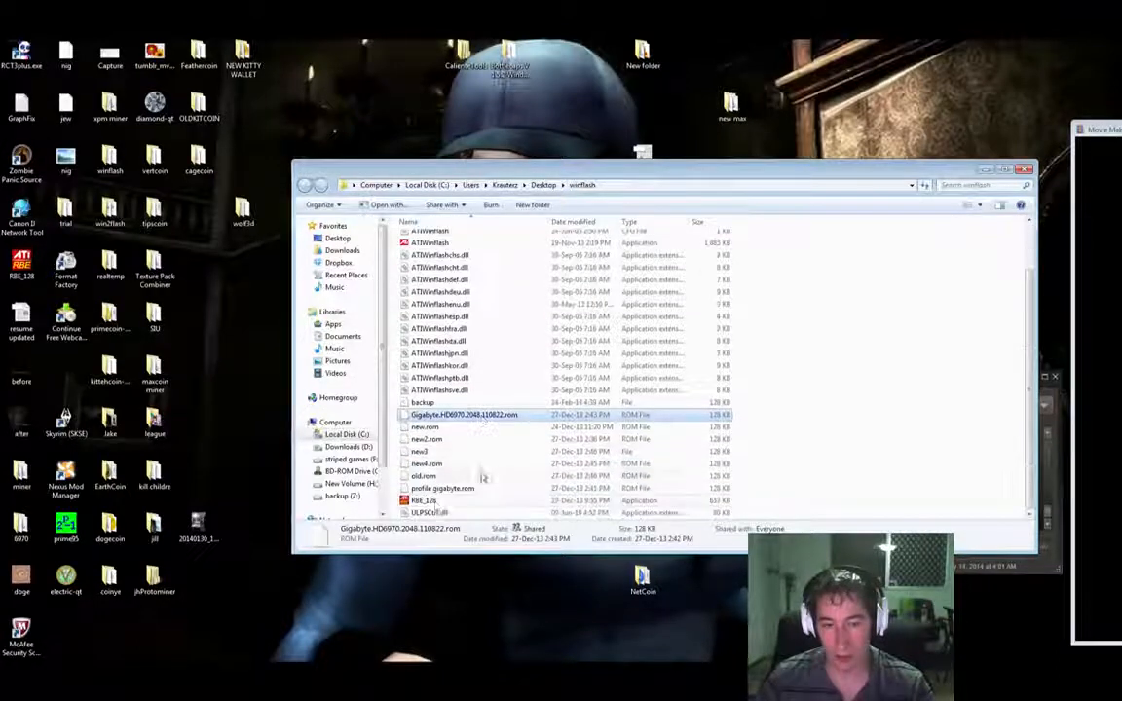
double_click(428, 501)
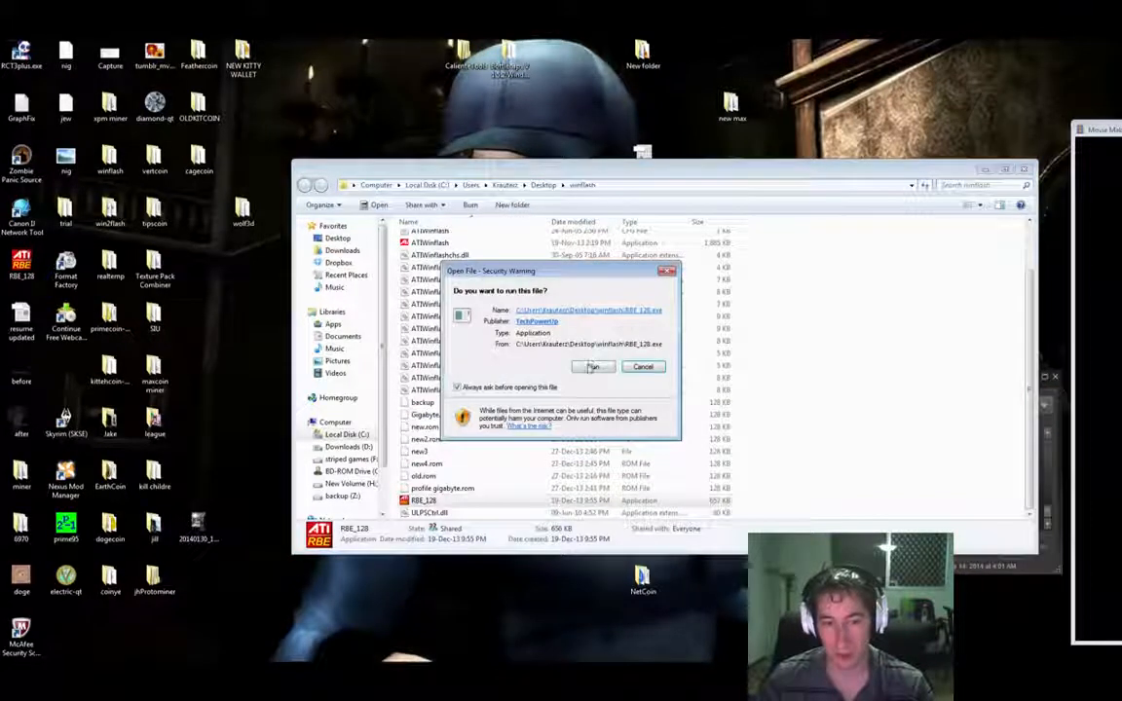
click(592, 367)
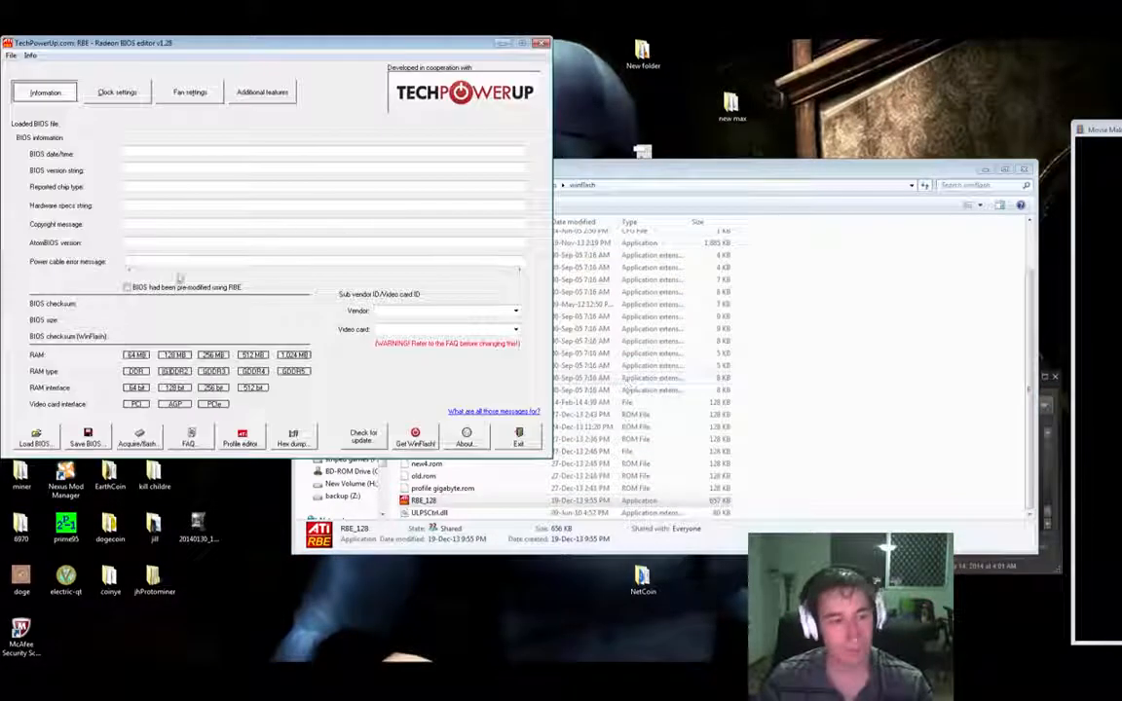
Load the backup file from the winflash folder as the BIOS, showing all file types to find it.
click(41, 438)
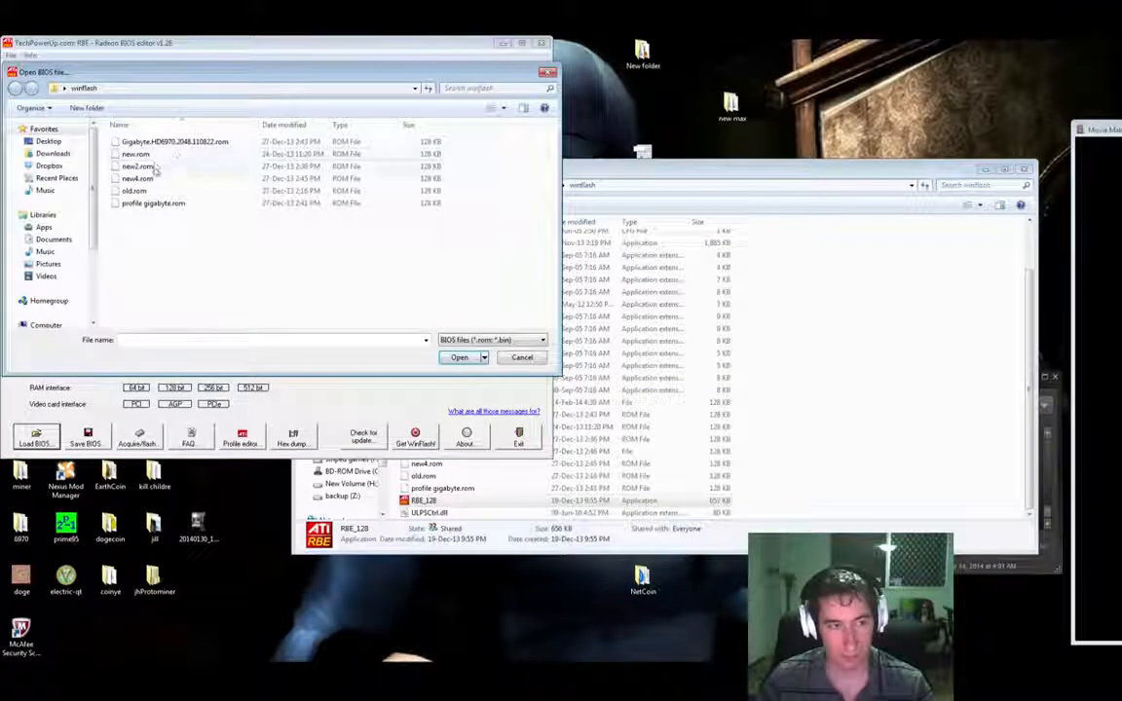
click(477, 341)
click(463, 353)
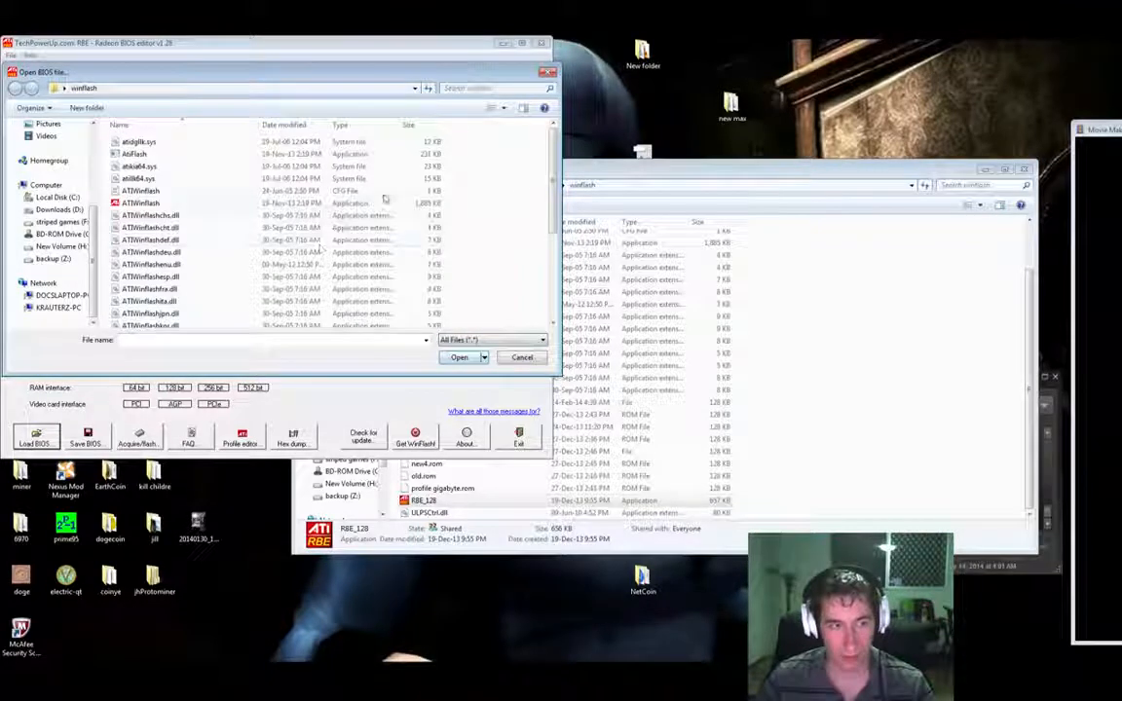
scroll(499, 238, down, 4)
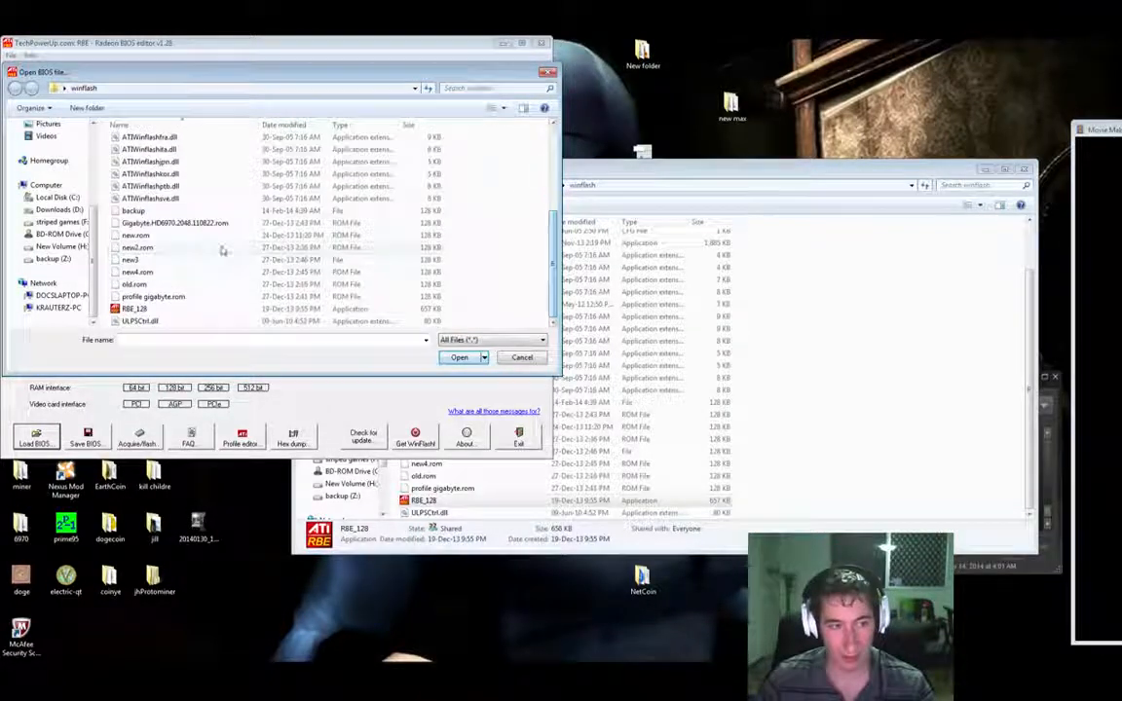
double_click(180, 220)
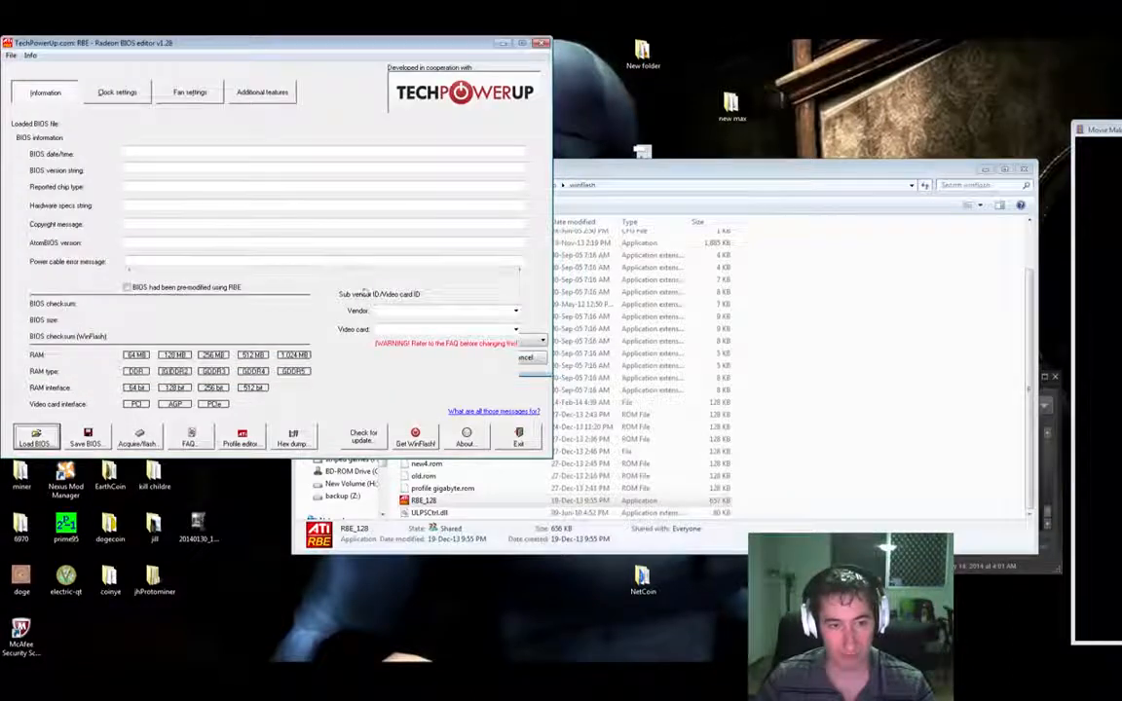
drag(336, 44, 646, 97)
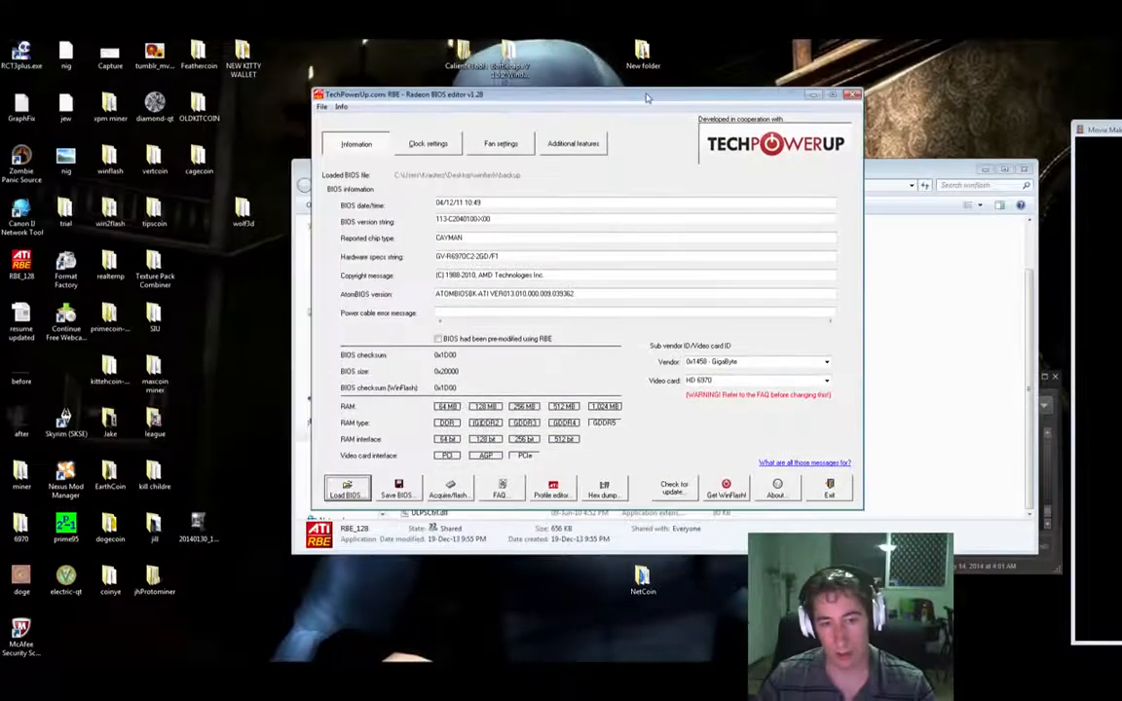
Examine the GPU and RAM clocks of clock infos 00 to 04 and the powerplay states that use them.
click(431, 143)
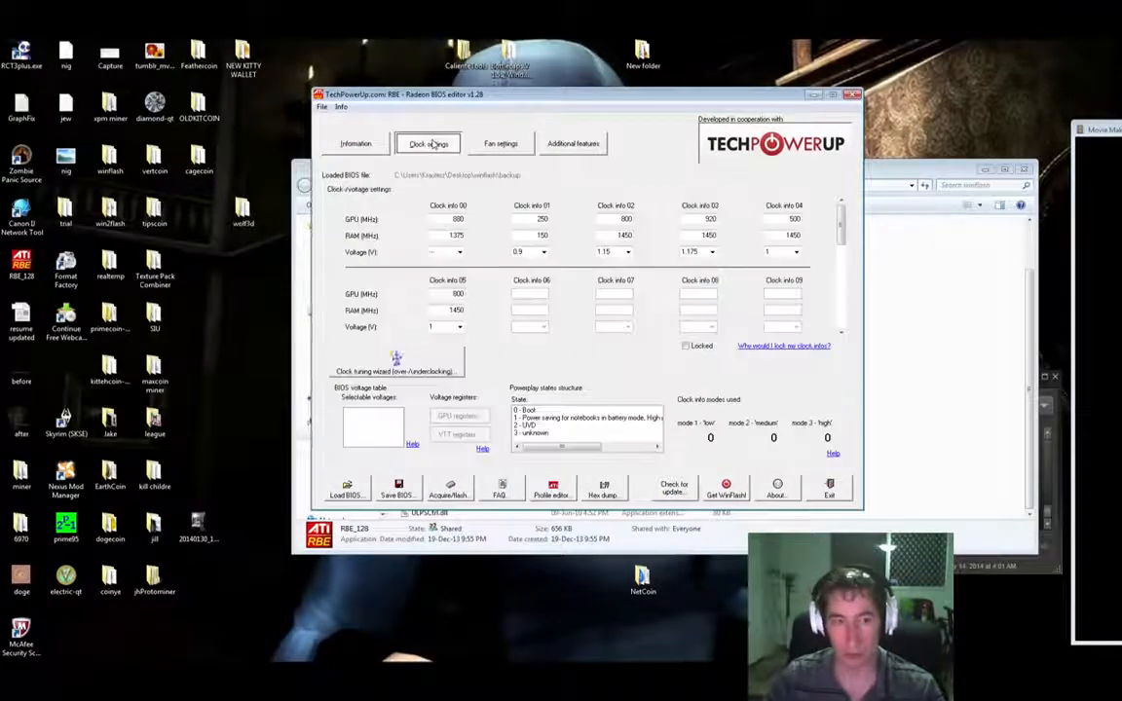
click(458, 219)
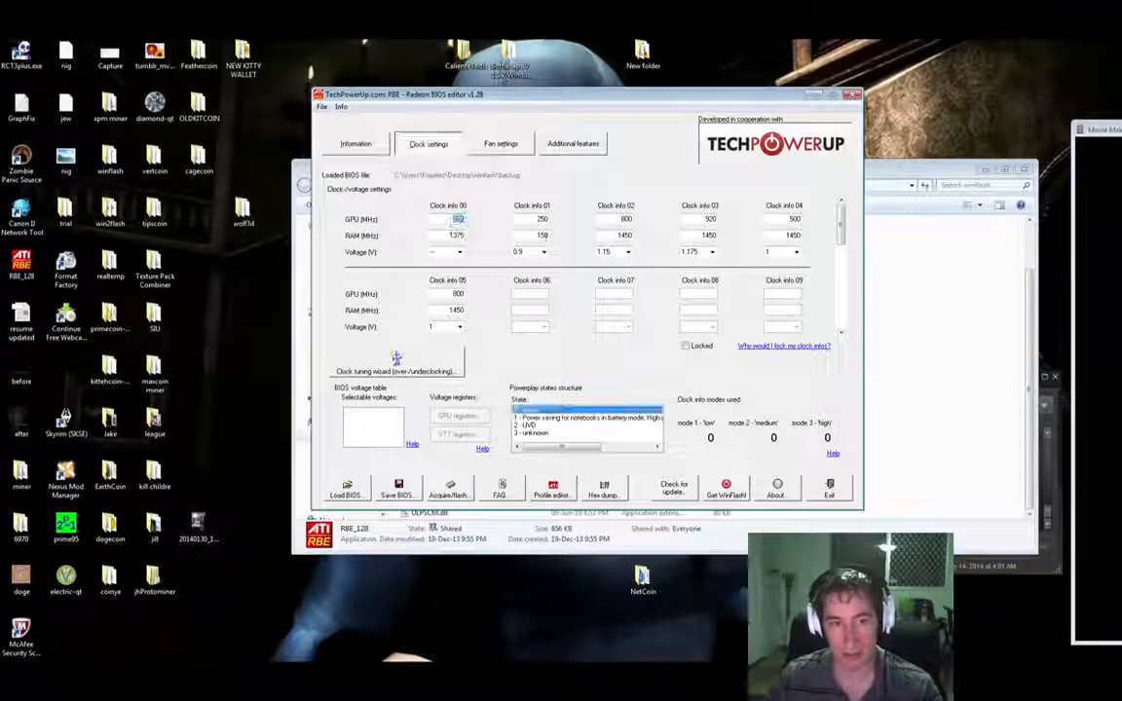
click(541, 220)
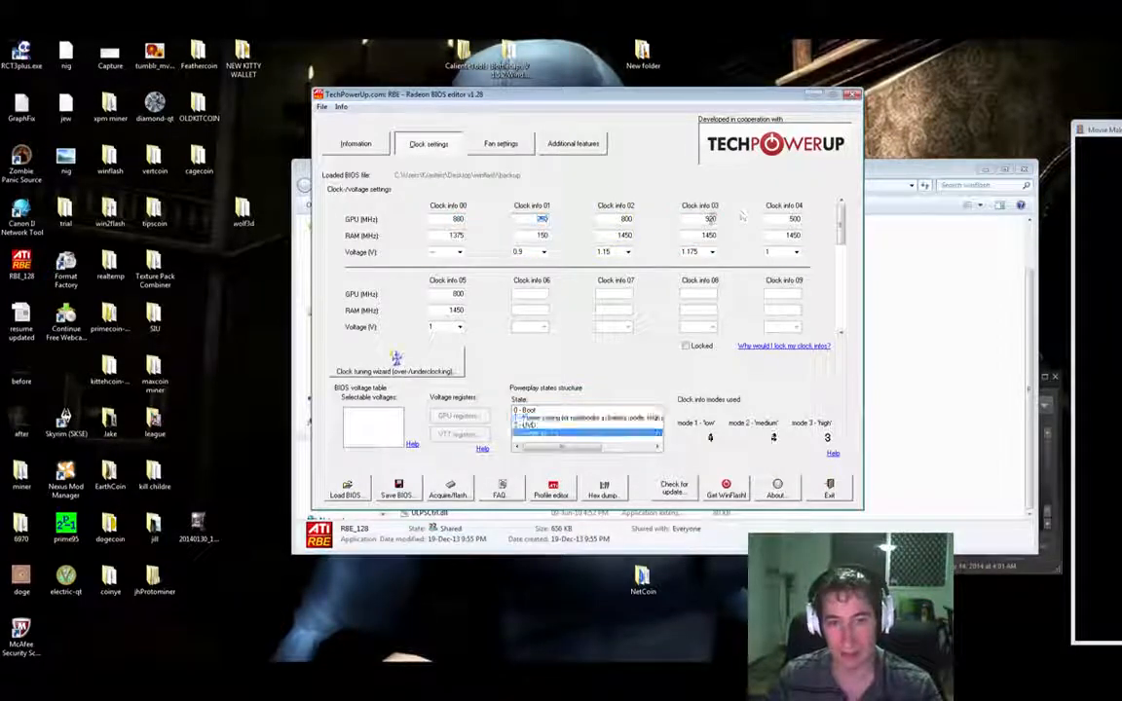
click(456, 220)
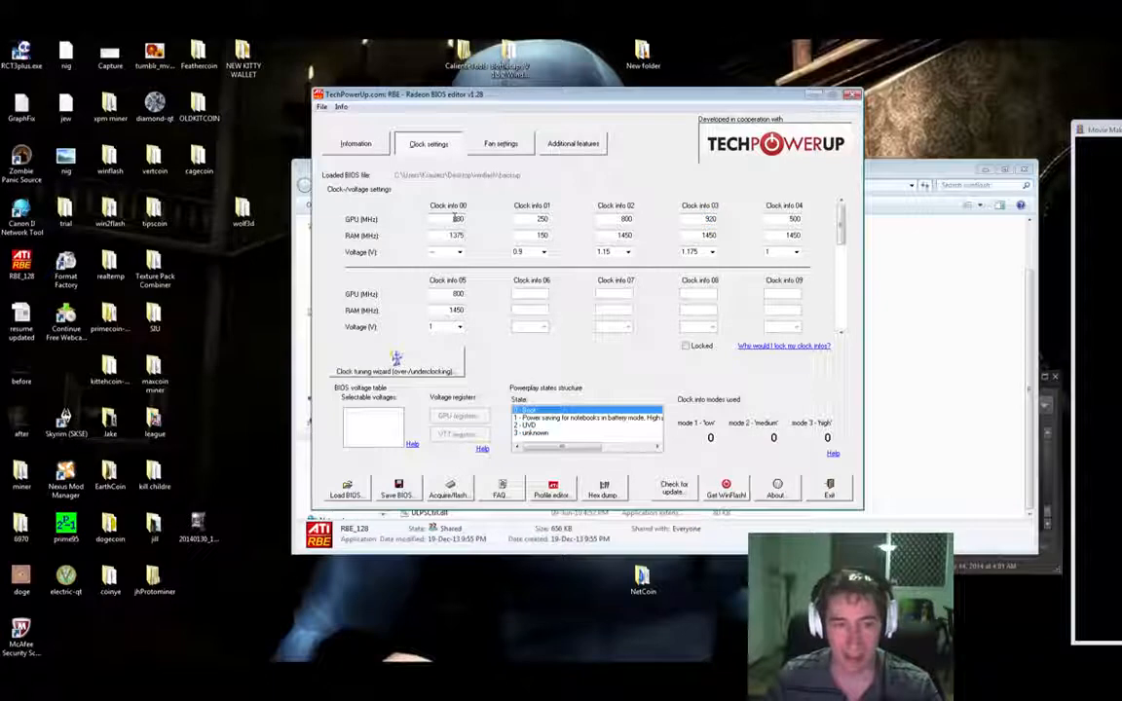
click(456, 219)
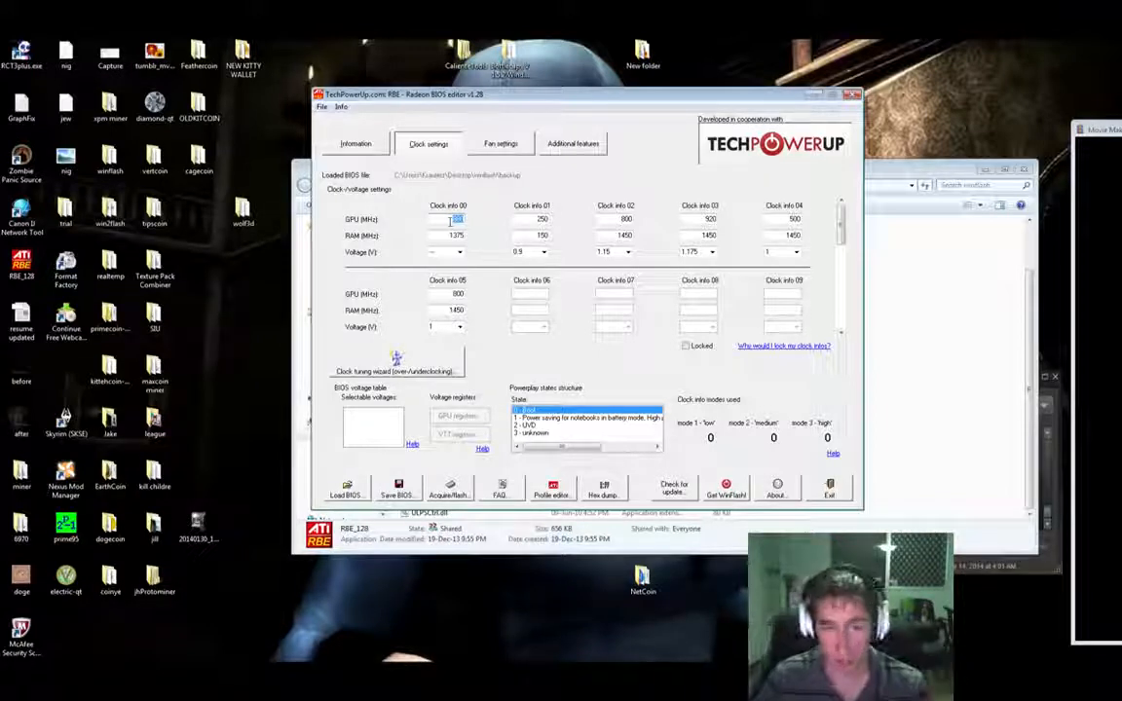
click(531, 219)
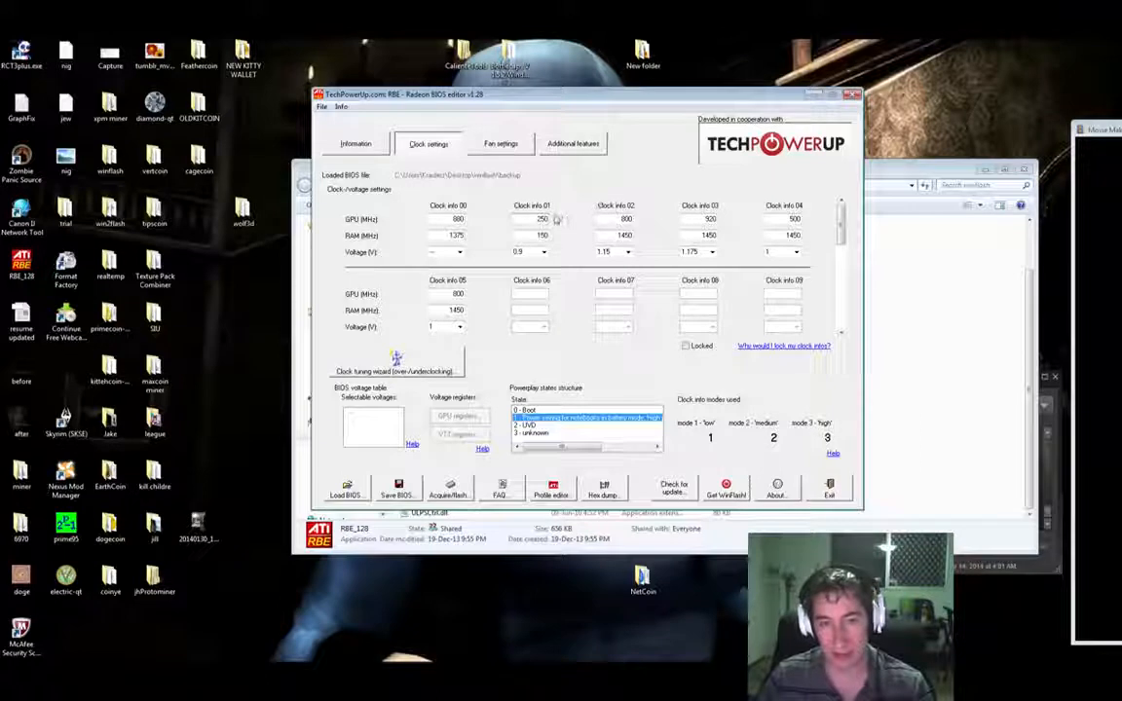
drag(536, 218, 562, 222)
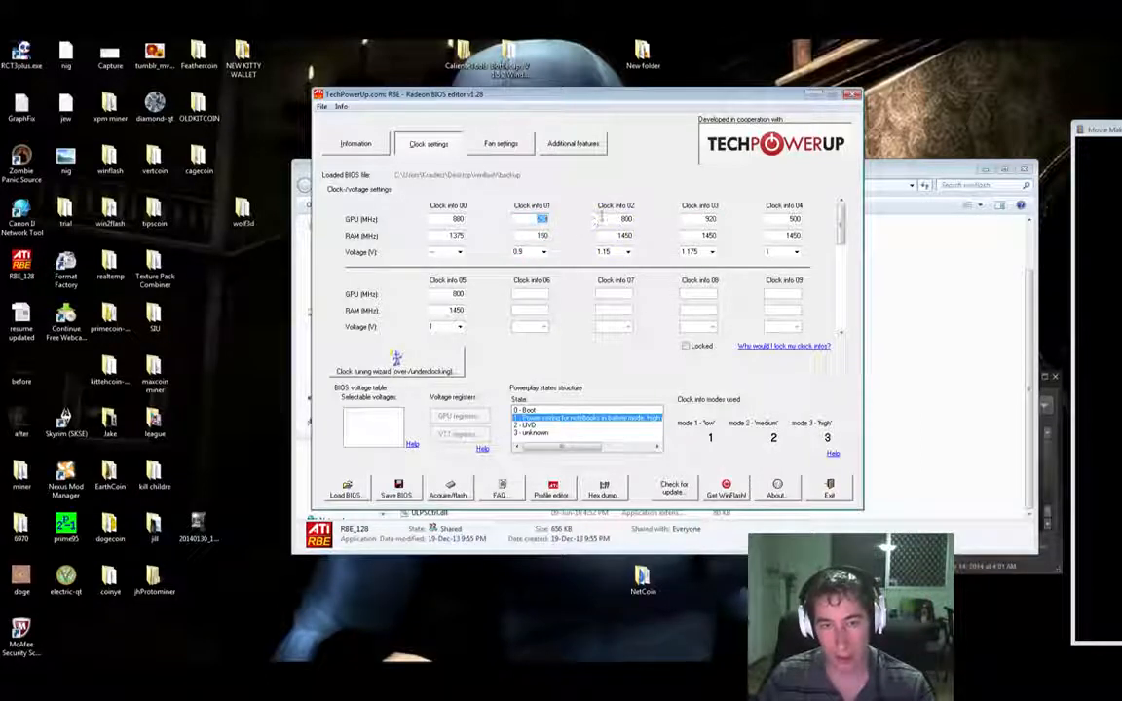
click(602, 217)
drag(609, 218, 631, 218)
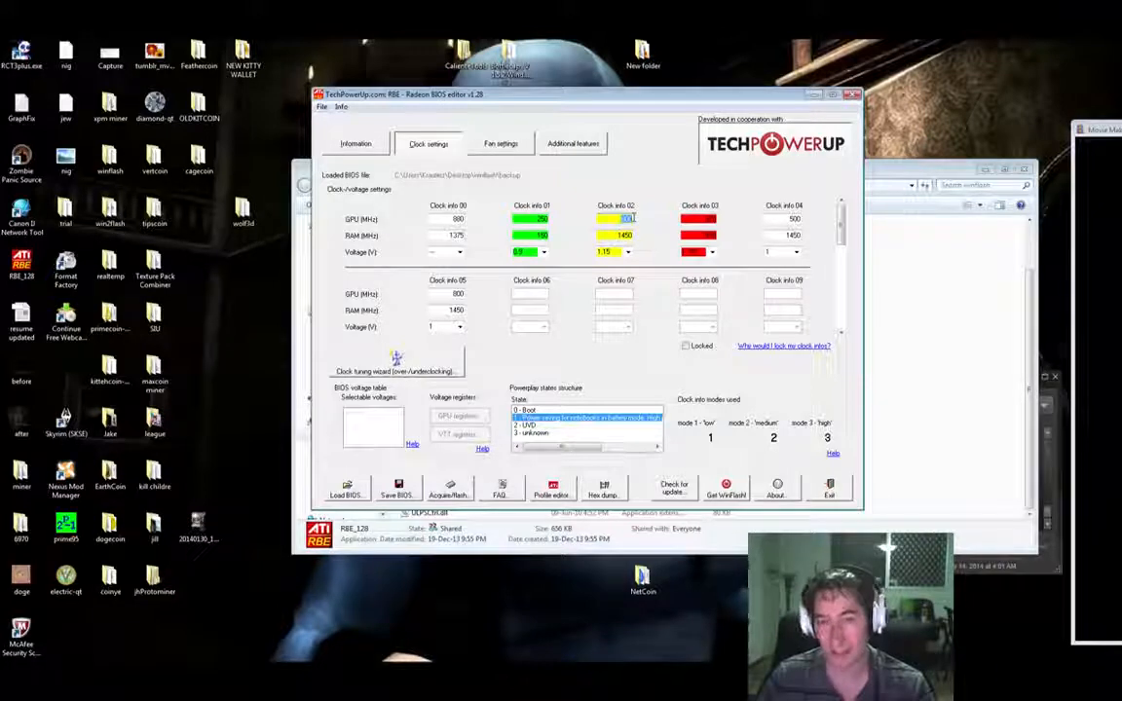
drag(692, 219, 720, 234)
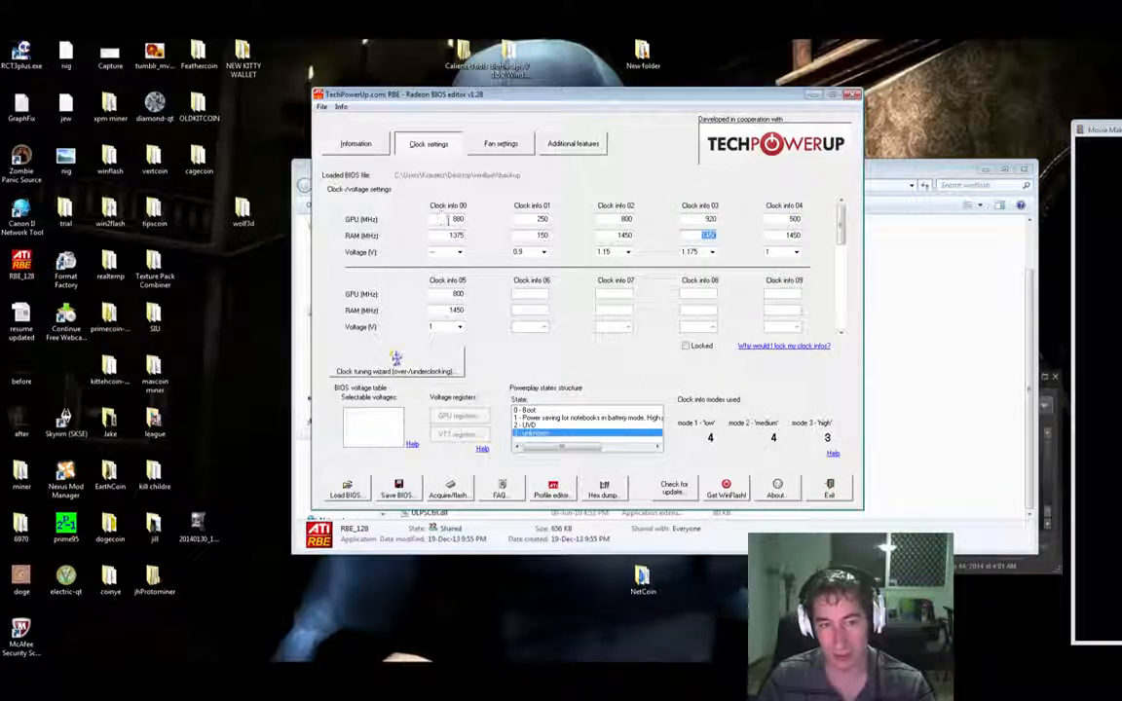
drag(443, 219, 469, 220)
click(780, 219)
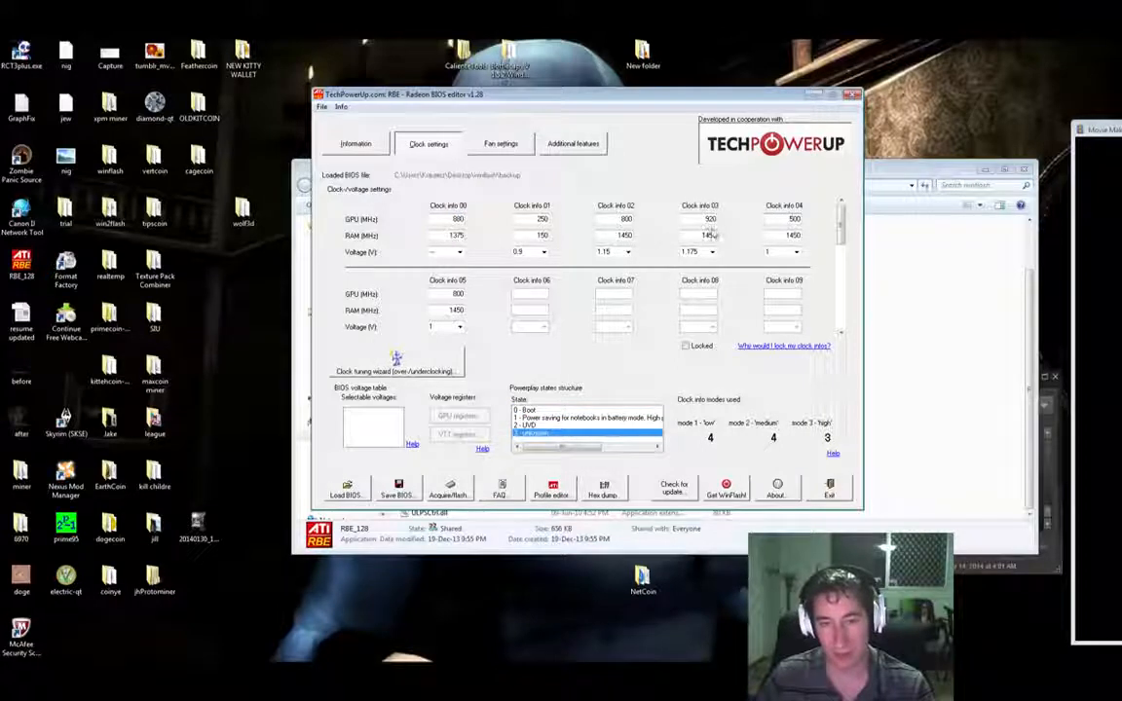
click(454, 219)
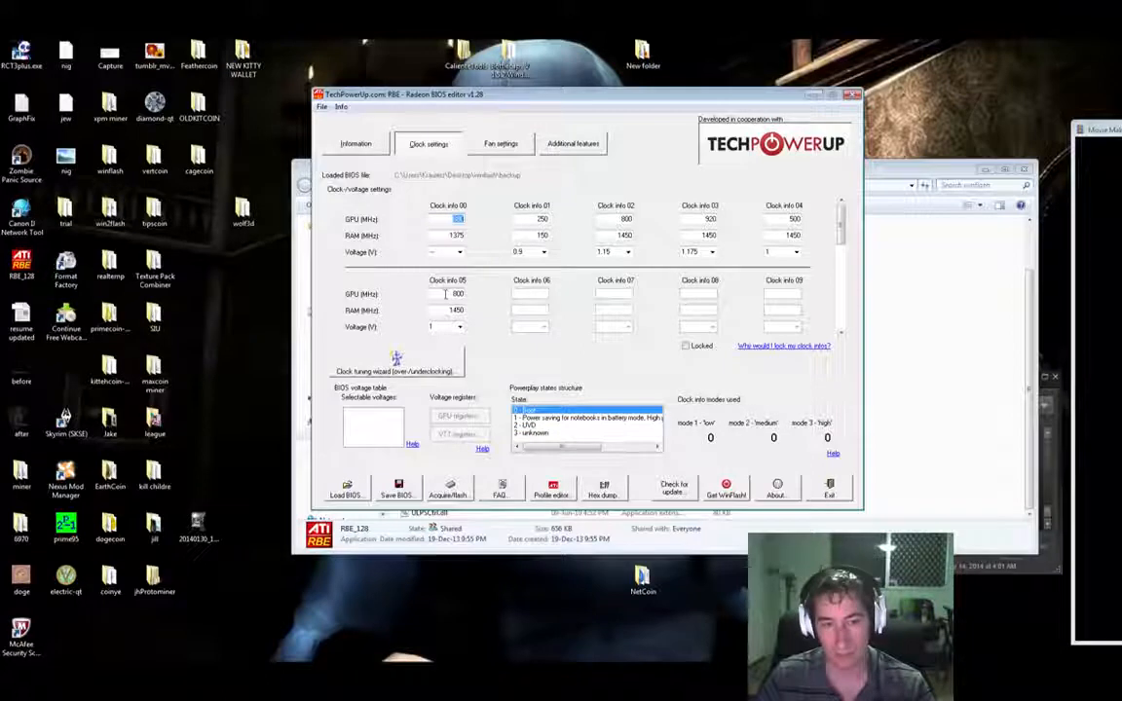
Examine the GPU clock values of clock infos 00 to 03 against the powerplay states that use them.
click(451, 310)
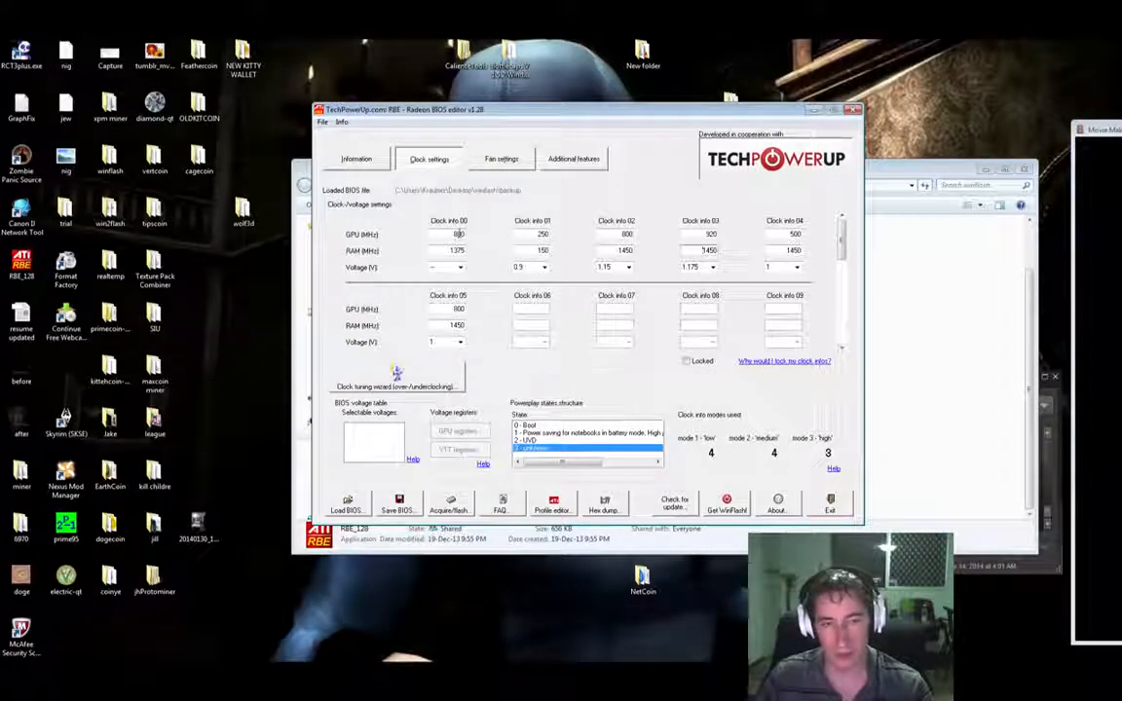
drag(454, 234, 564, 234)
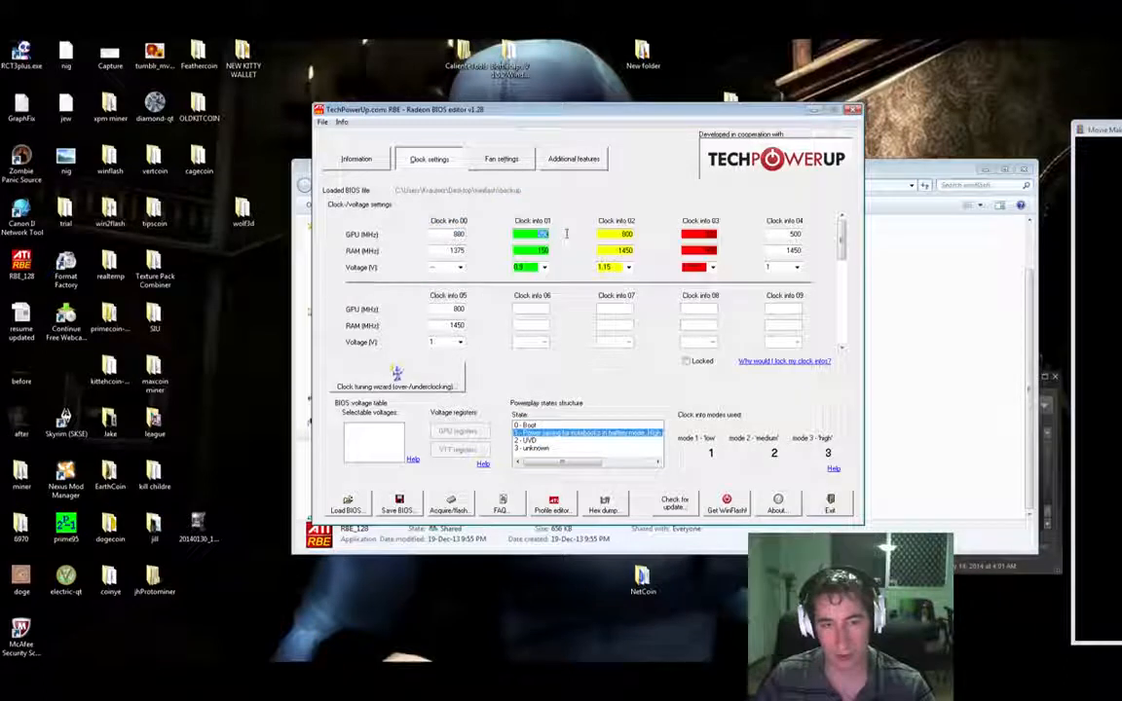
drag(614, 234, 716, 221)
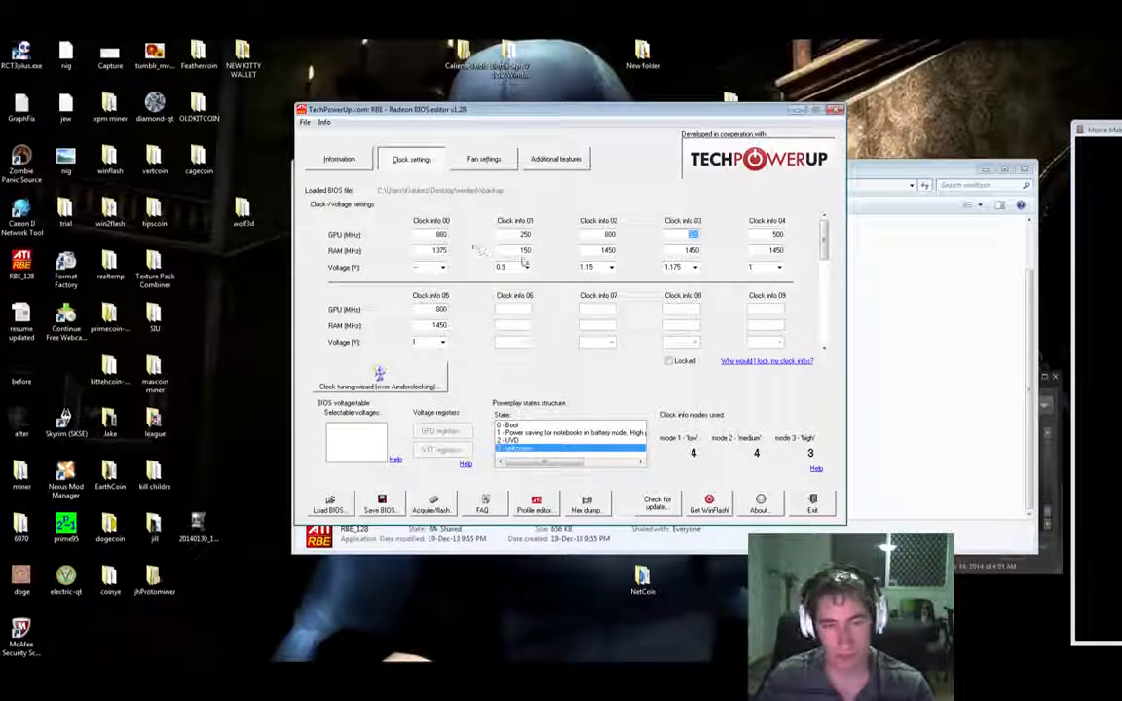
Set the GPU clock of clock info 03 to 920 MHz and check its voltage choices.
text(920)
click(686, 267)
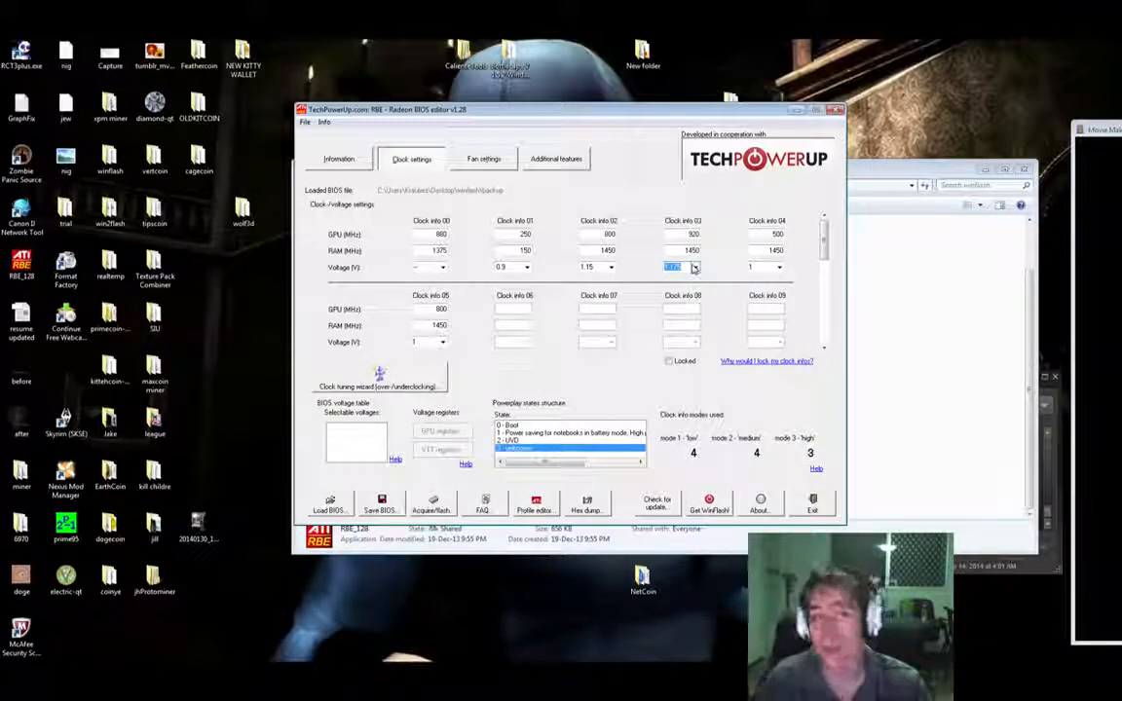
click(694, 269)
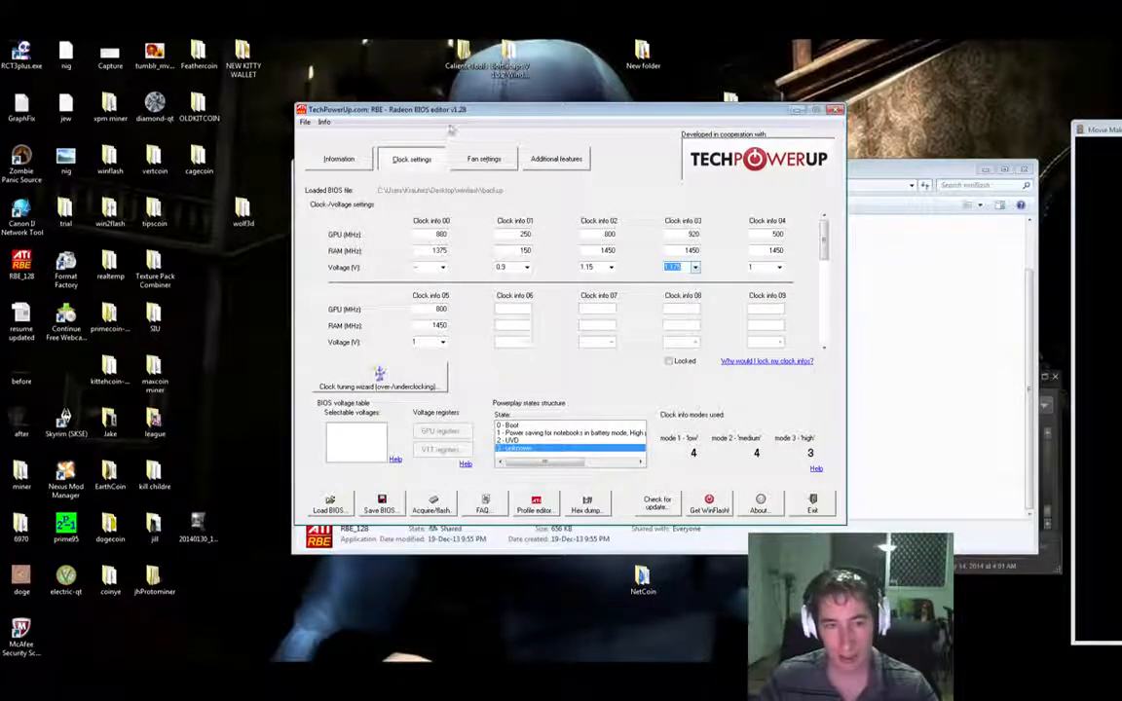
Reshape the fan curve in the fan settings to a Tmin of about 71 °C and a Tmax of about 79 °C.
click(455, 153)
mouse_move(730, 275)
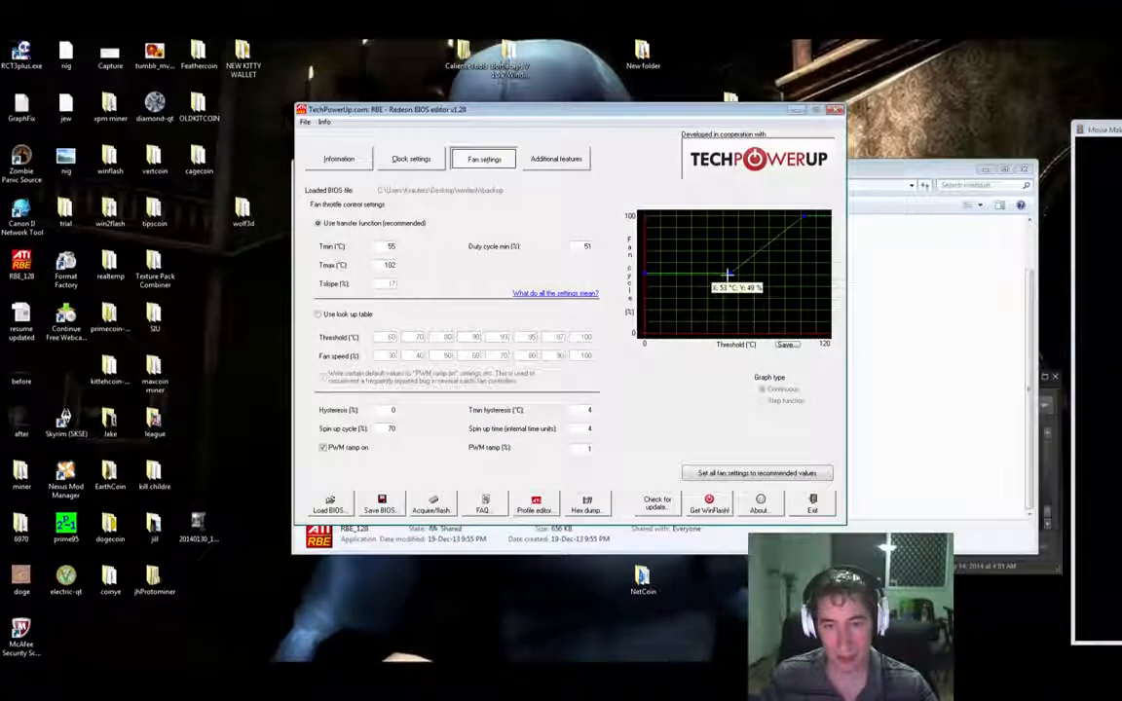
drag(730, 275, 755, 272)
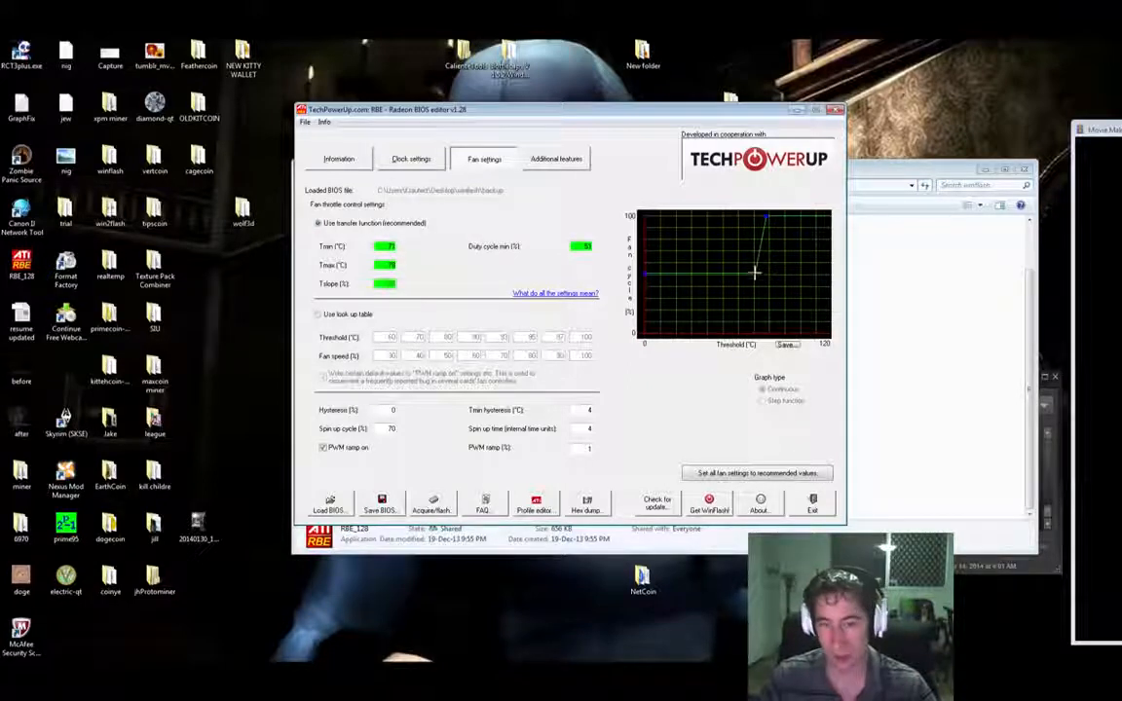
Review the additional features, the clock settings and the general information of the loaded BIOS.
click(558, 161)
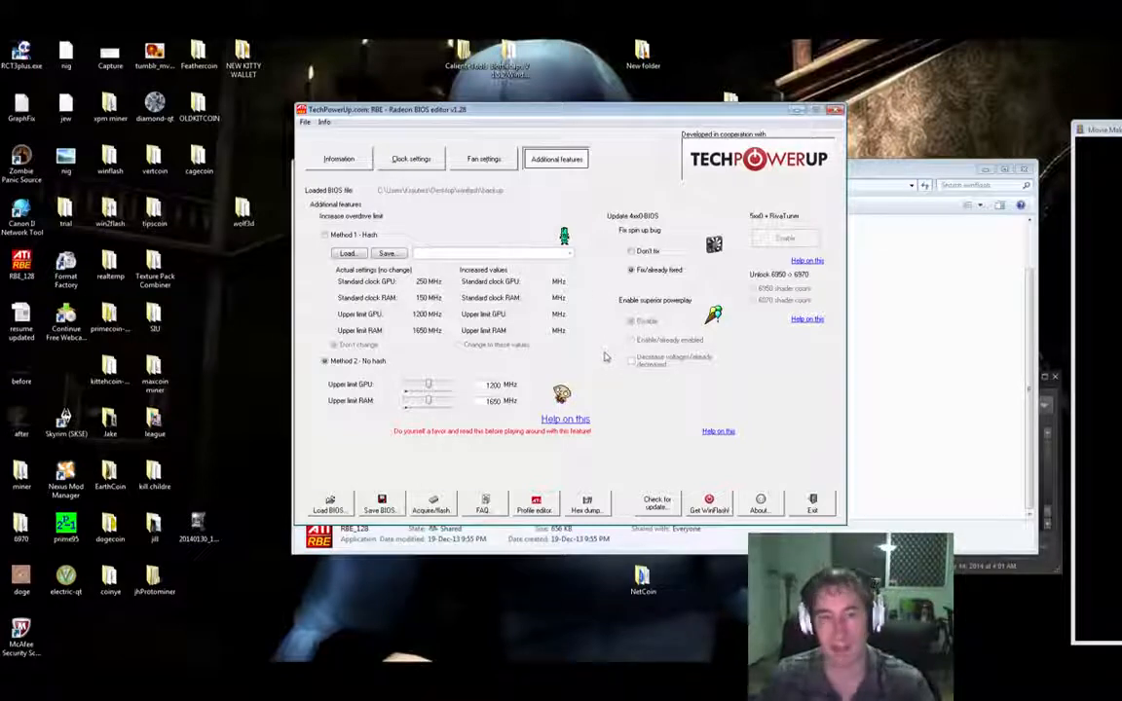
click(405, 164)
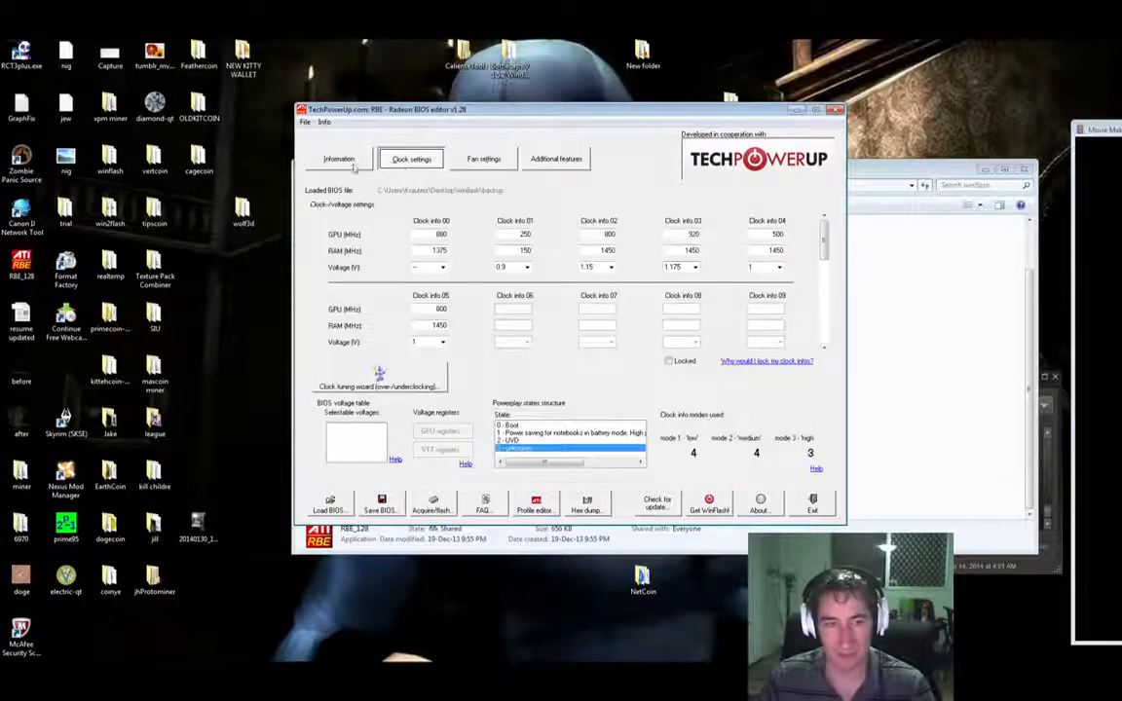
click(339, 159)
Save the edited BIOS as newedited in the winflash folder and exit the editor, marking the program as installed correctly.
click(381, 507)
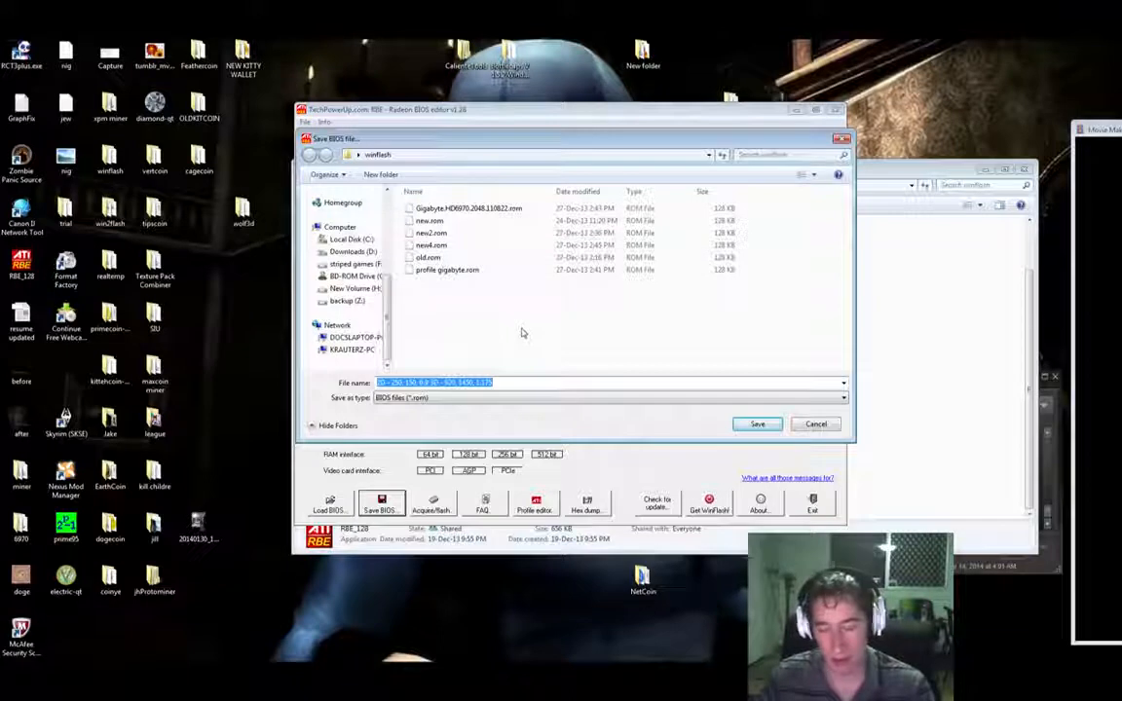
text(newedited)
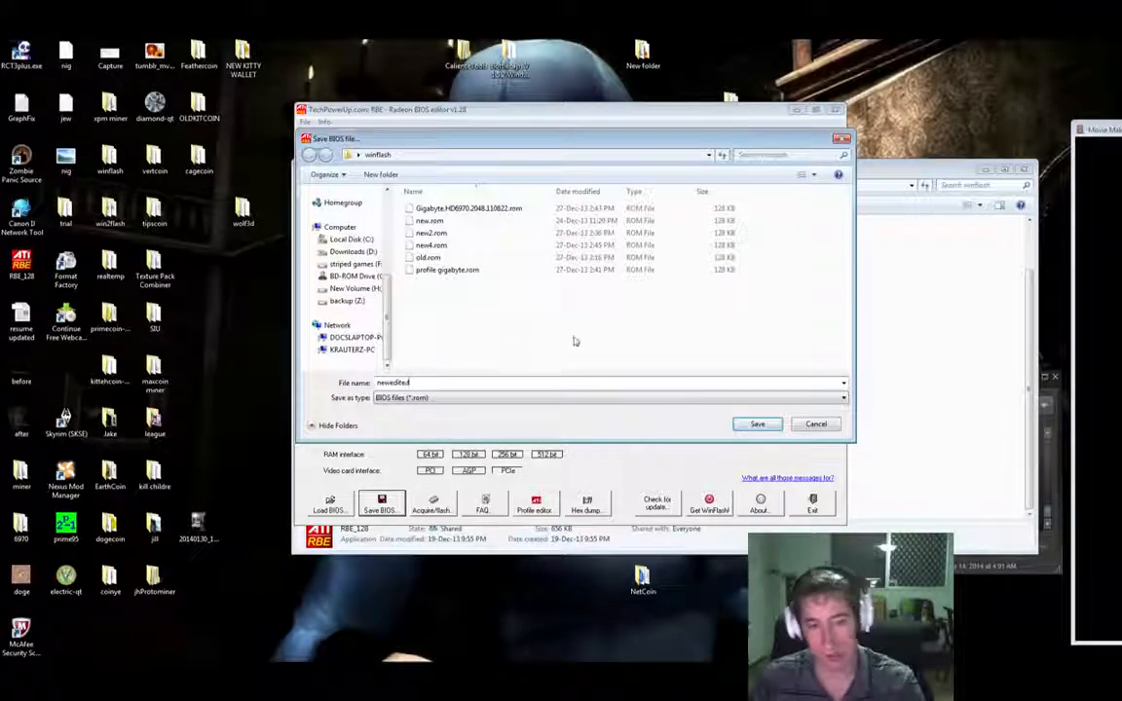
click(756, 424)
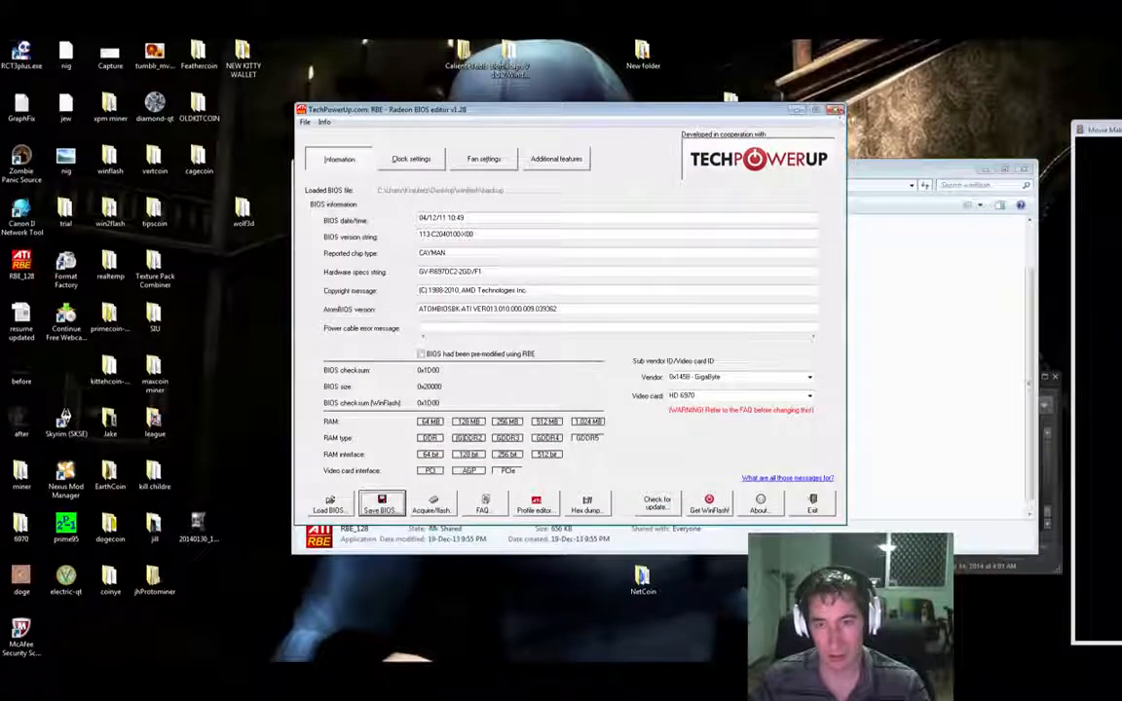
click(824, 504)
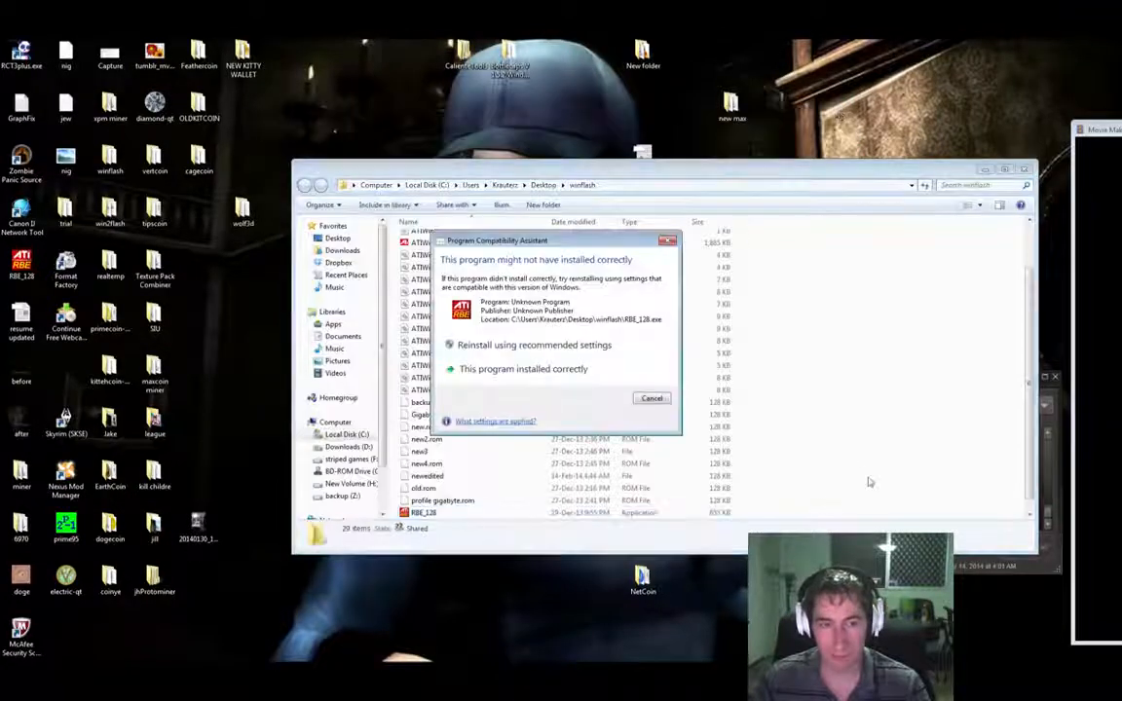
click(596, 367)
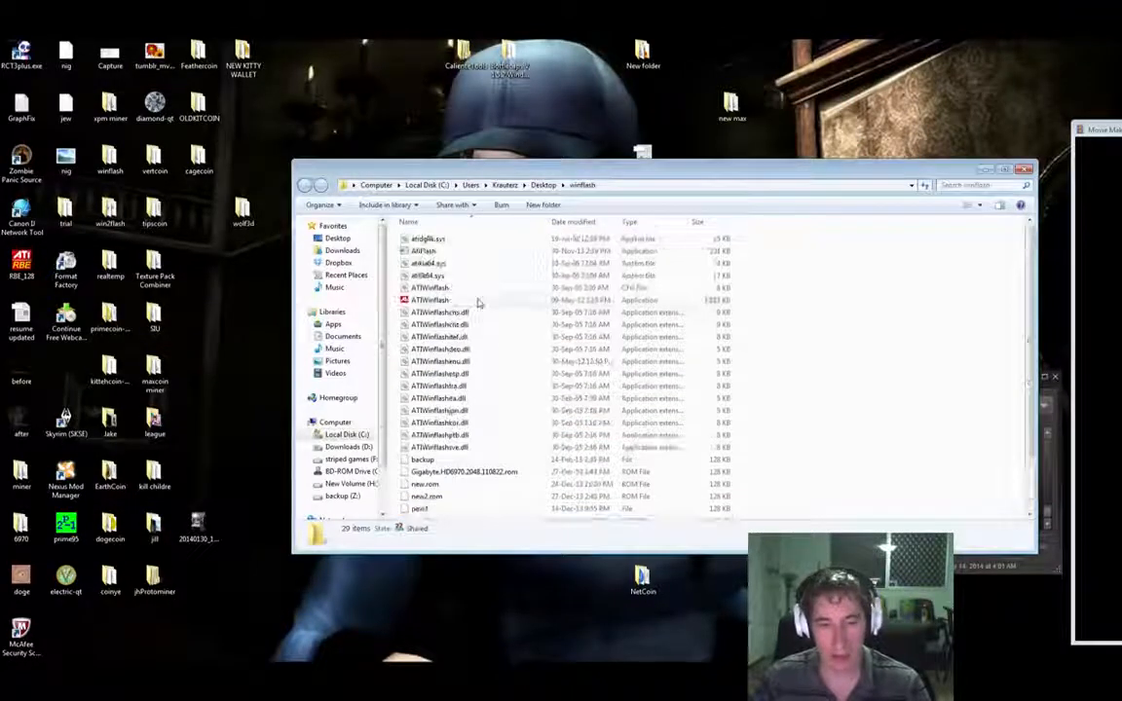
Run ATIWinflash from the winflash folder and load the newedited file as the new image.
click(478, 302)
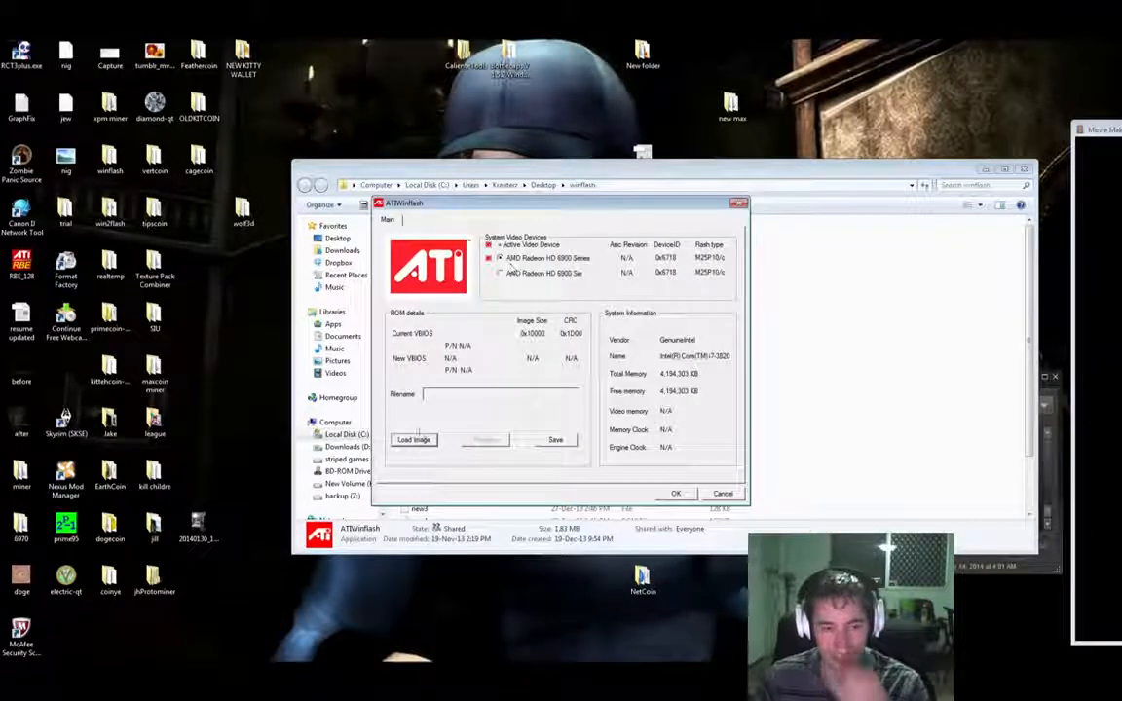
click(414, 440)
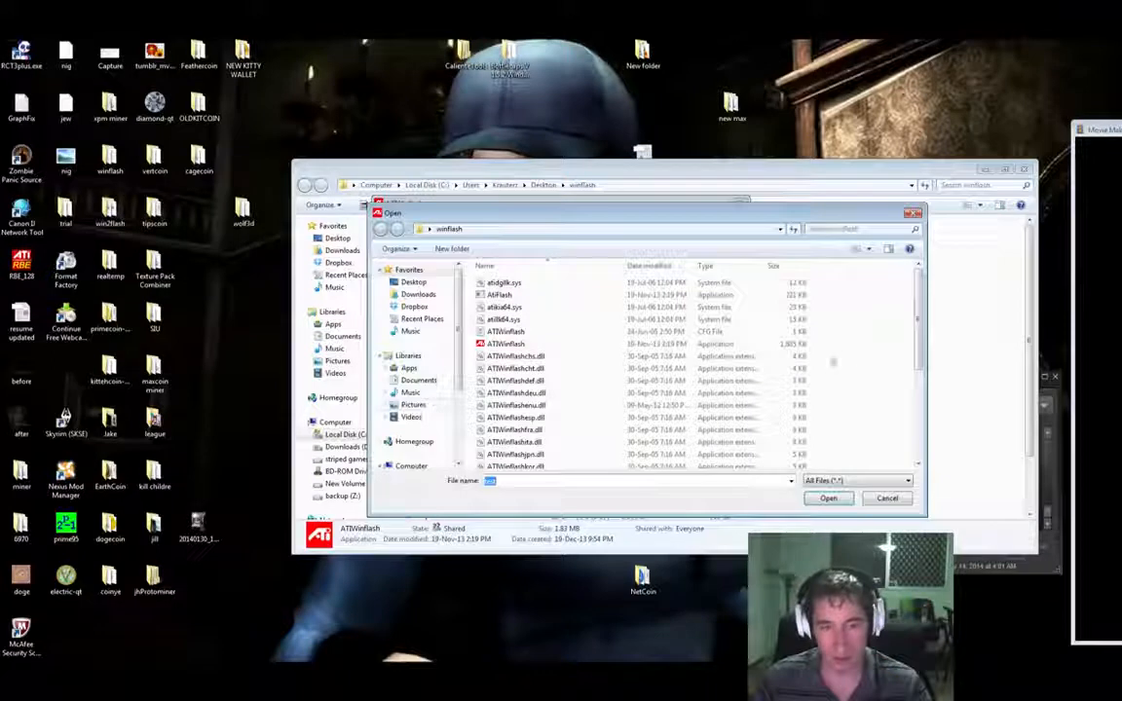
scroll(916, 345, down, 4)
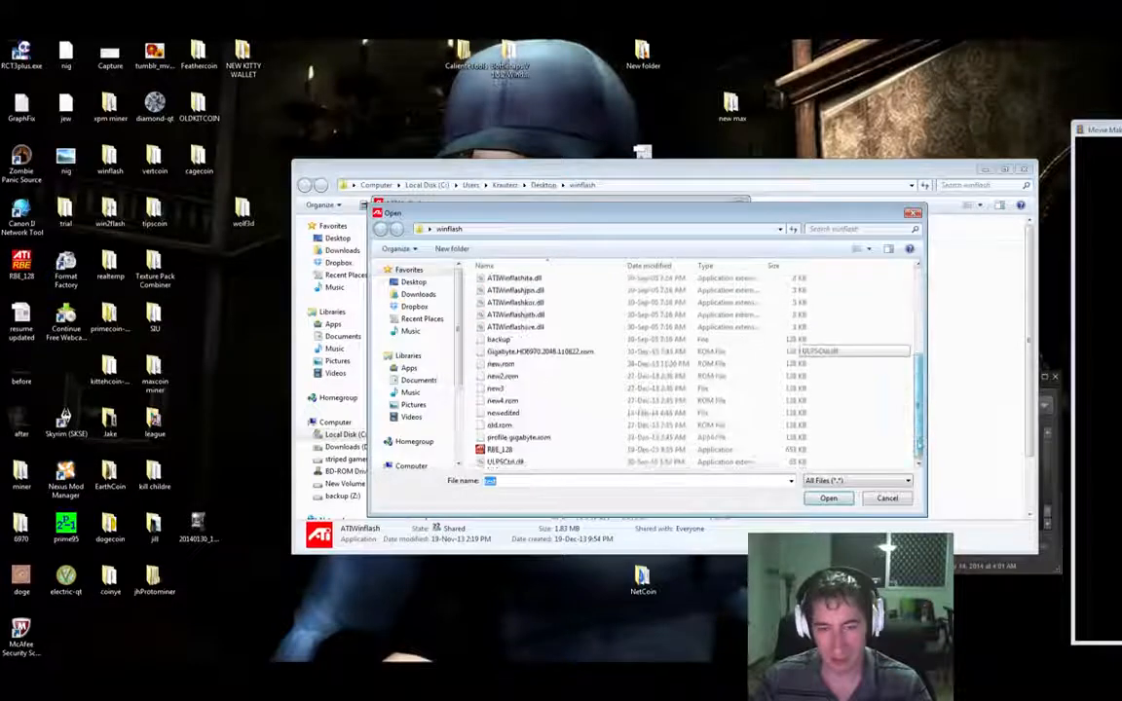
double_click(528, 414)
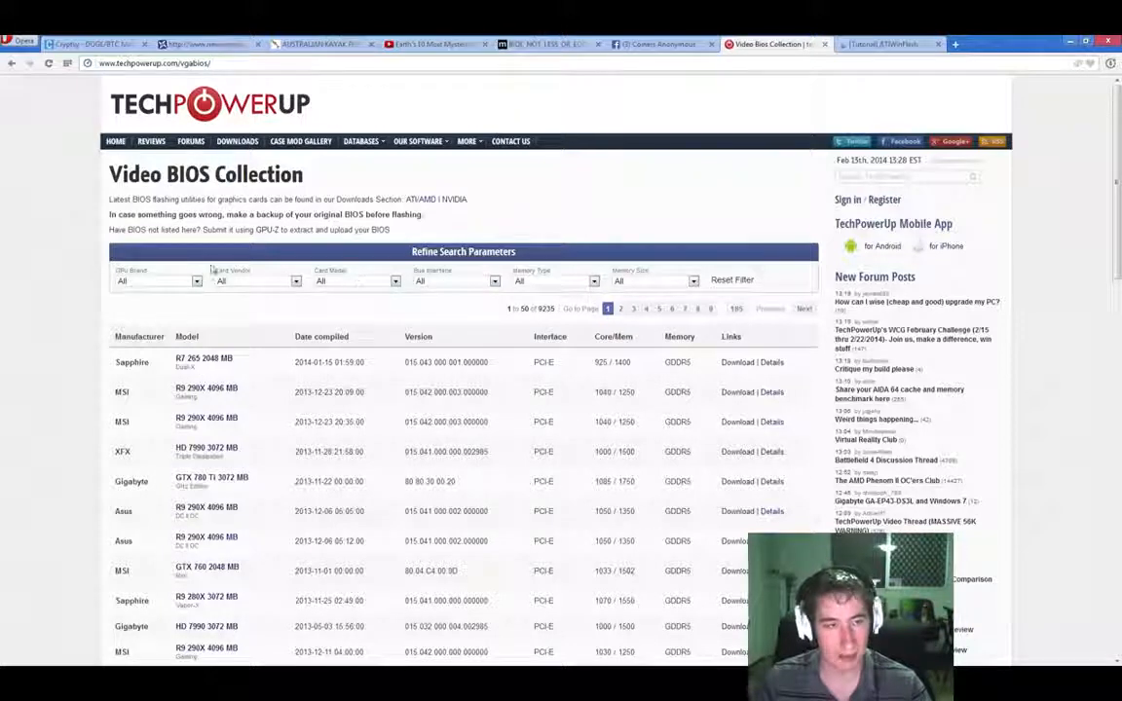
In the browser, filter TechPowerUp's Video BIOS Collection by GPU brand ATI and card model HD 6970.
click(161, 281)
click(153, 298)
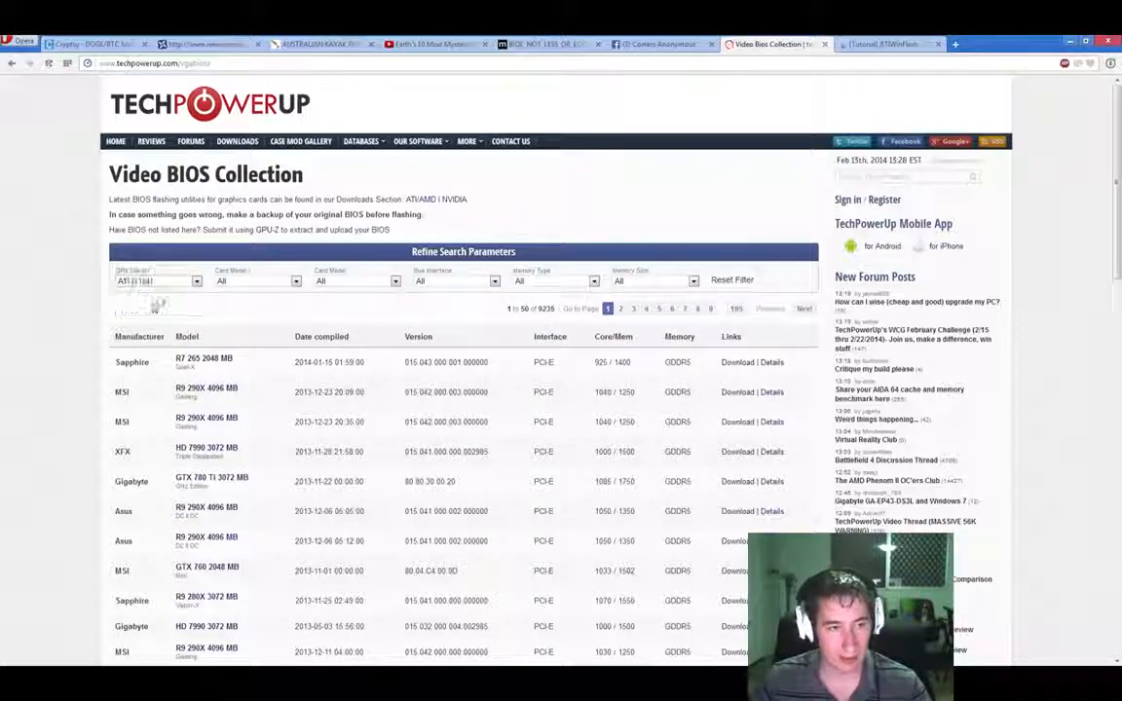
click(296, 282)
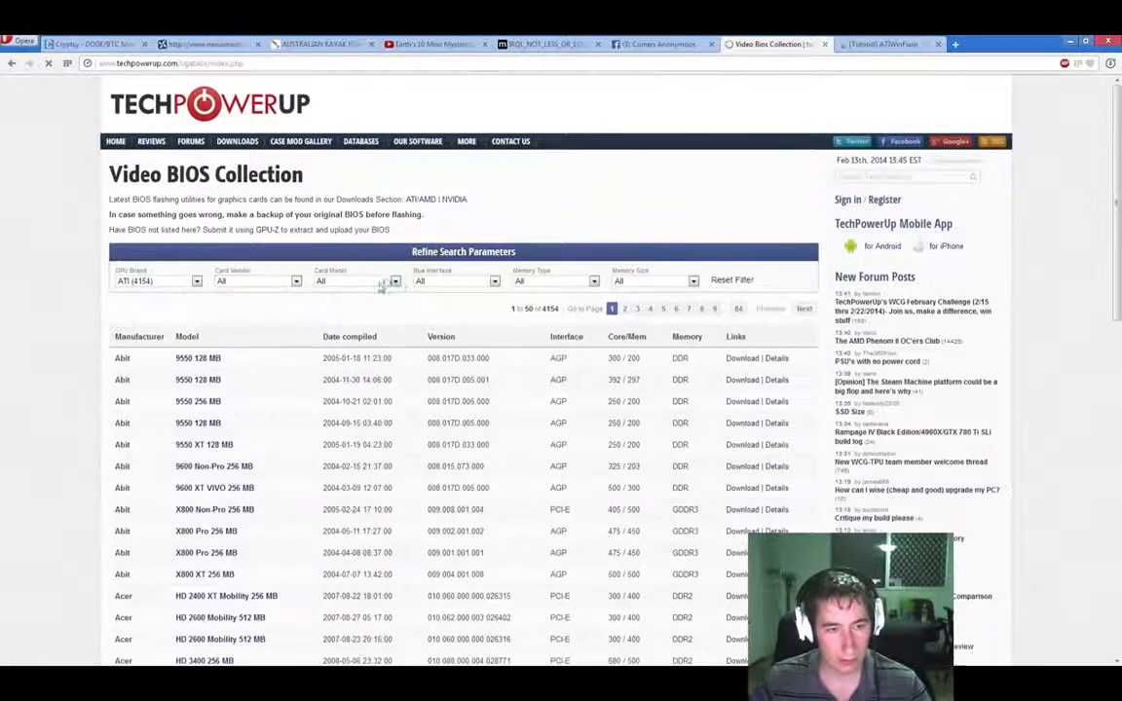
click(394, 281)
scroll(373, 332, down, 15)
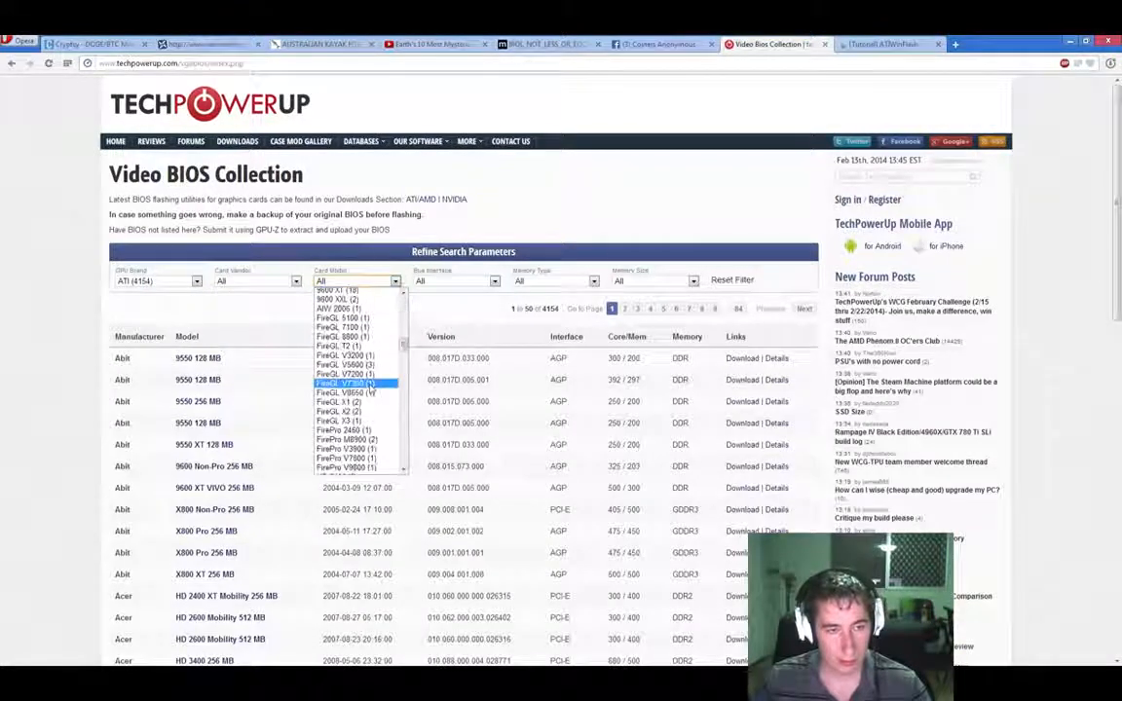
scroll(371, 332, down, 15)
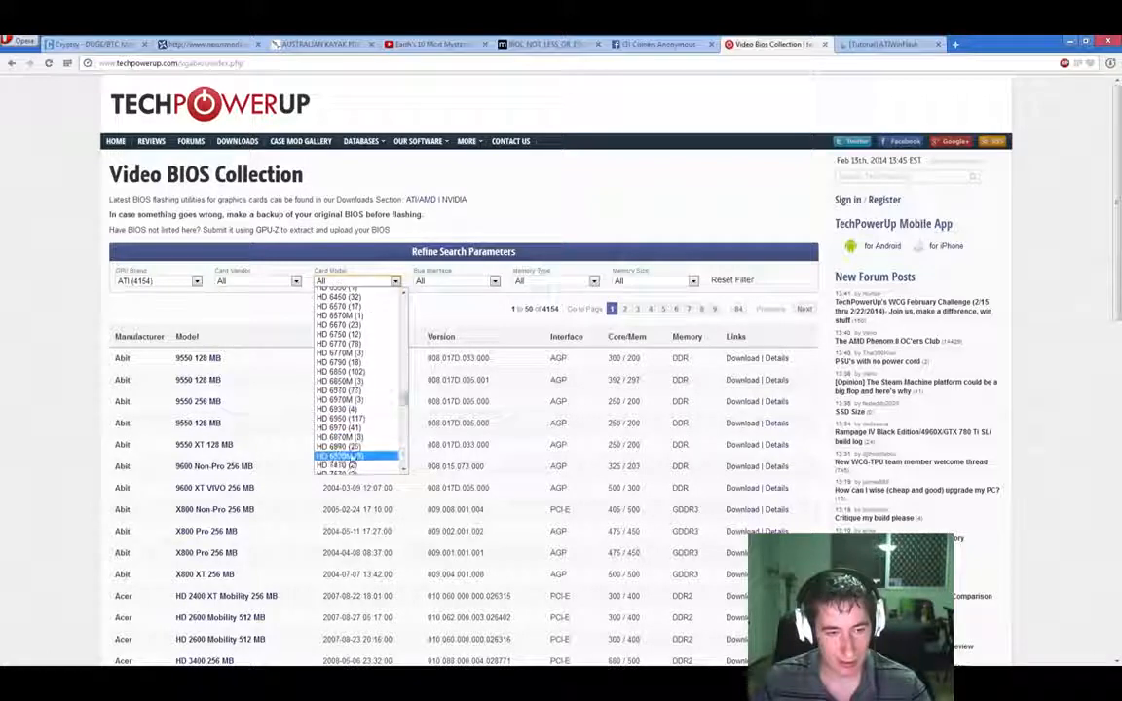
click(356, 428)
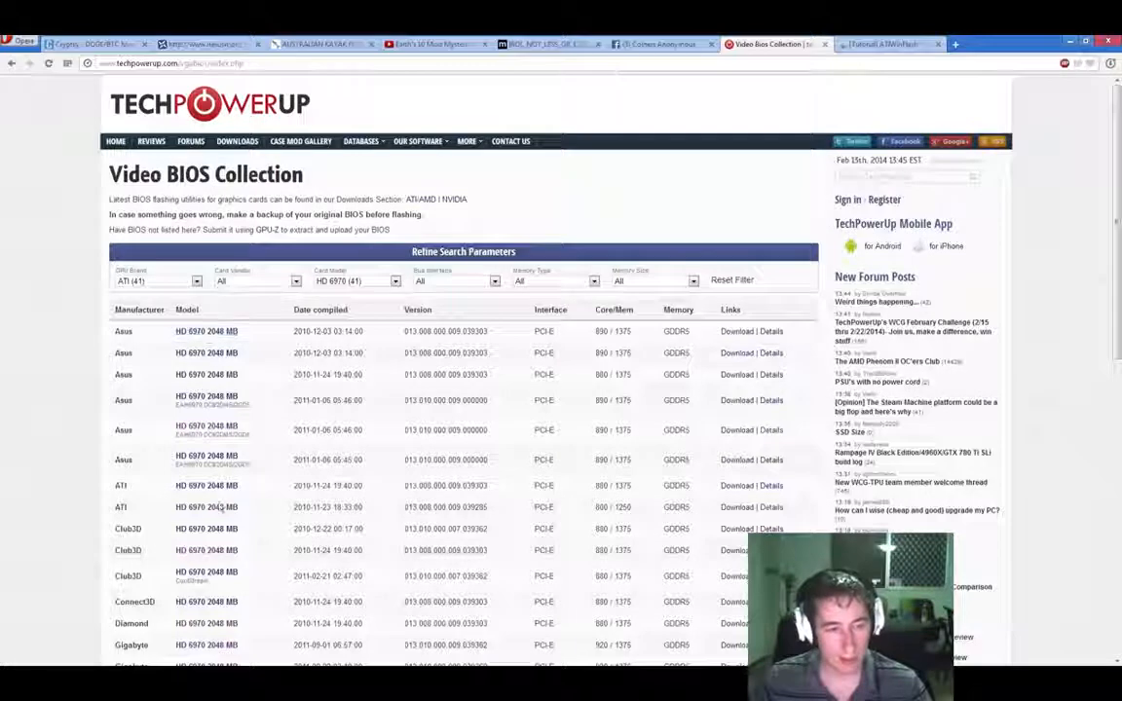
Open the details of the Gigabyte HD 6970 2048 MB BIOS compiled 2011-09-01 and highlight its device ID.
scroll(224, 477, down, 1)
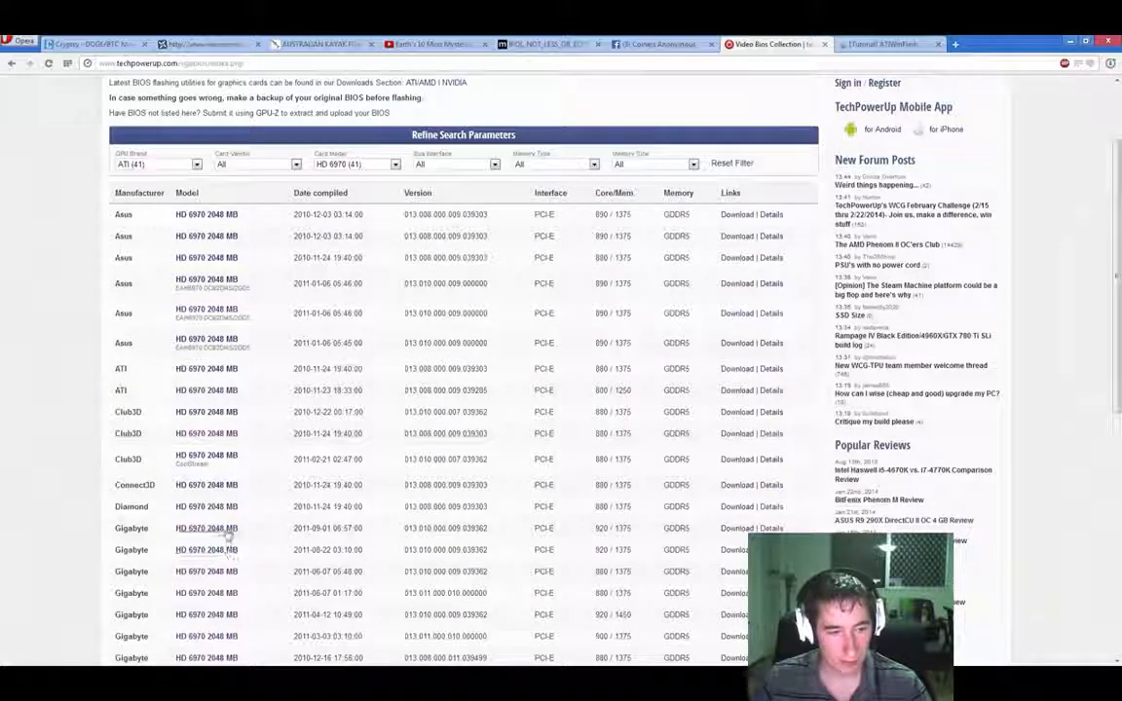
click(222, 529)
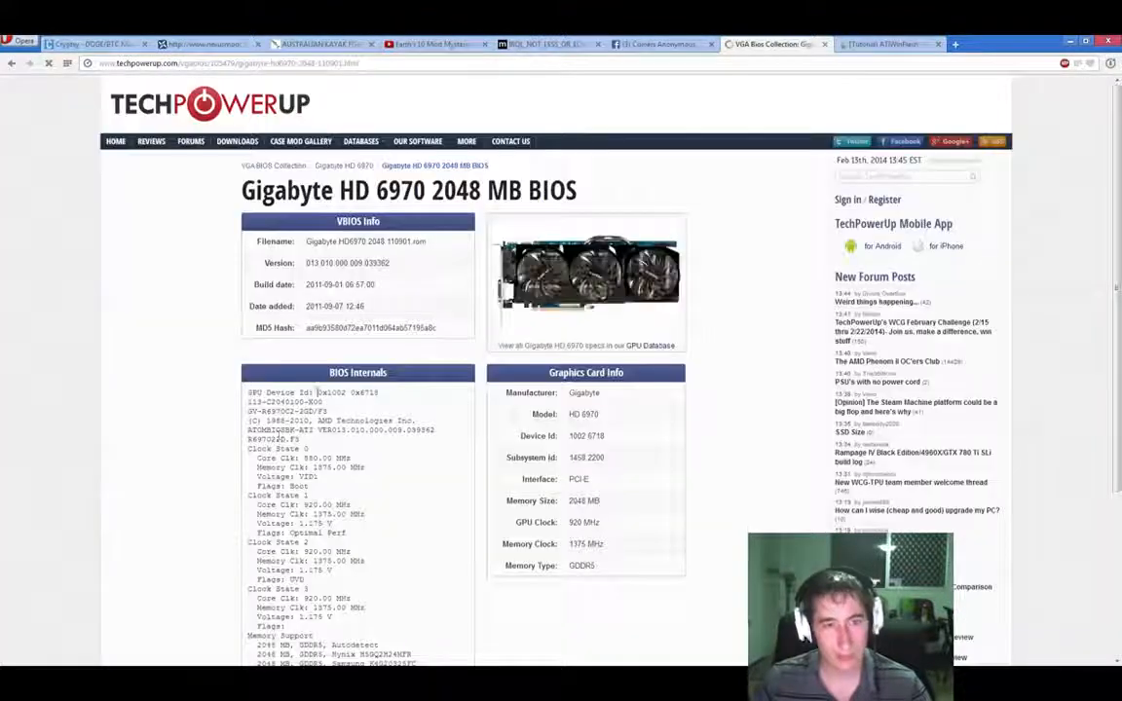
drag(615, 436, 567, 436)
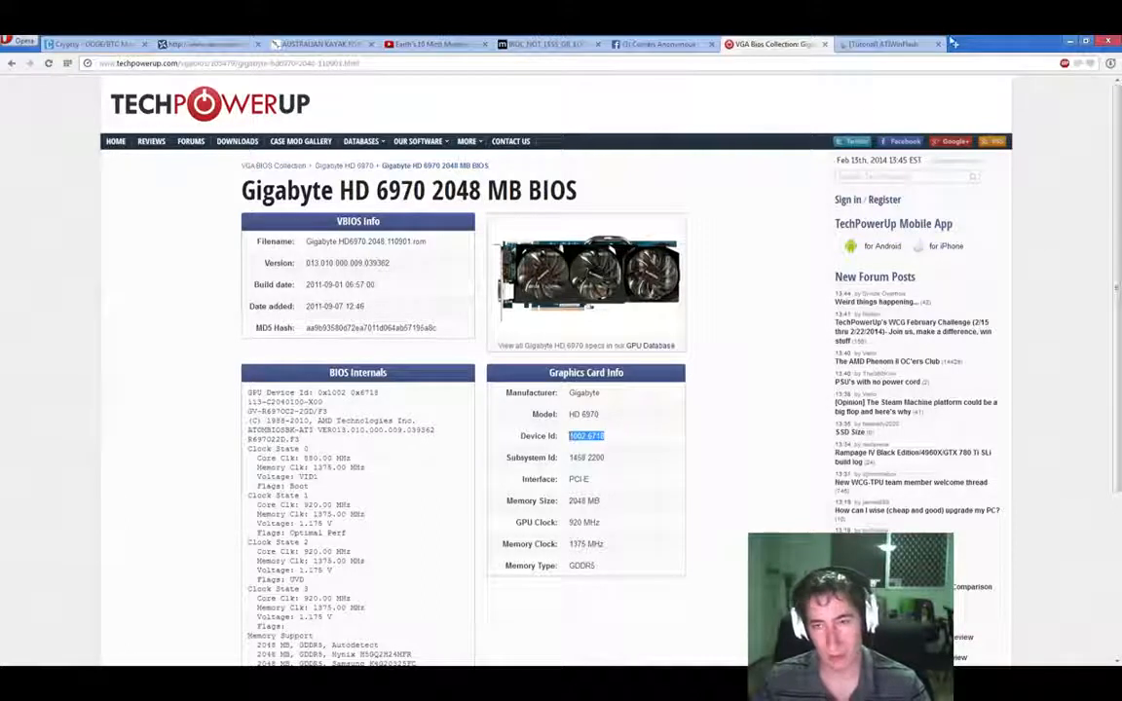
Compare the device ID on the BIOS page with the card's device ID in GPU-Z, arranging both windows side by side.
drag(991, 41, 1121, 59)
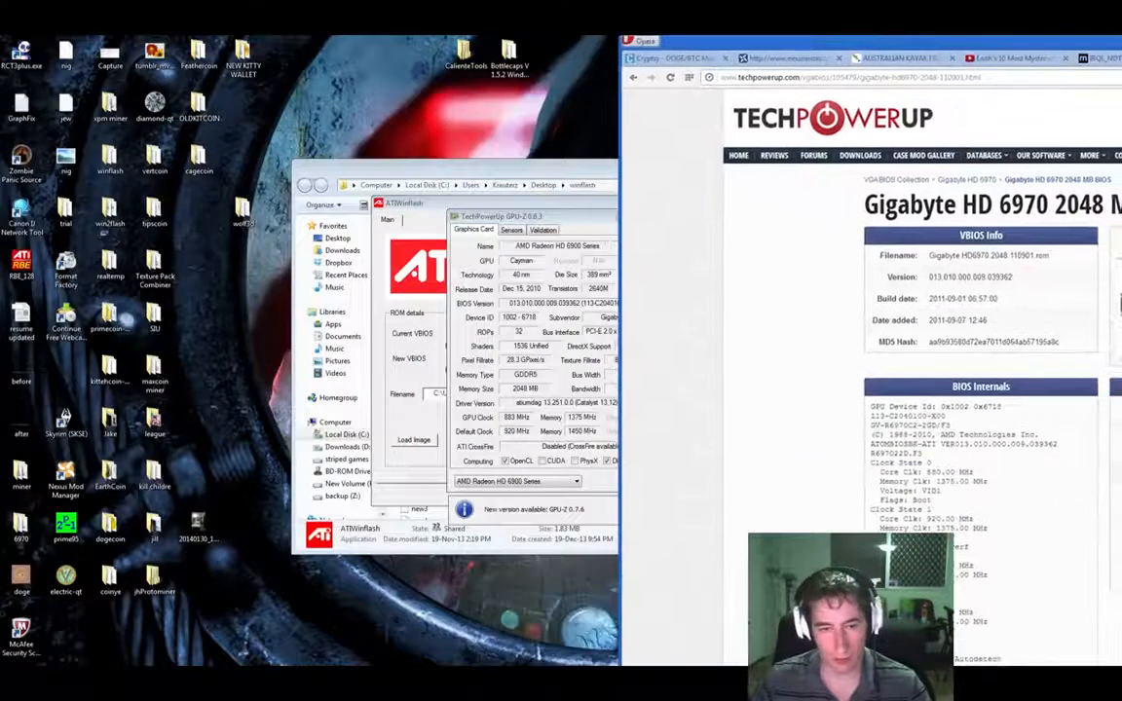
drag(583, 218, 432, 203)
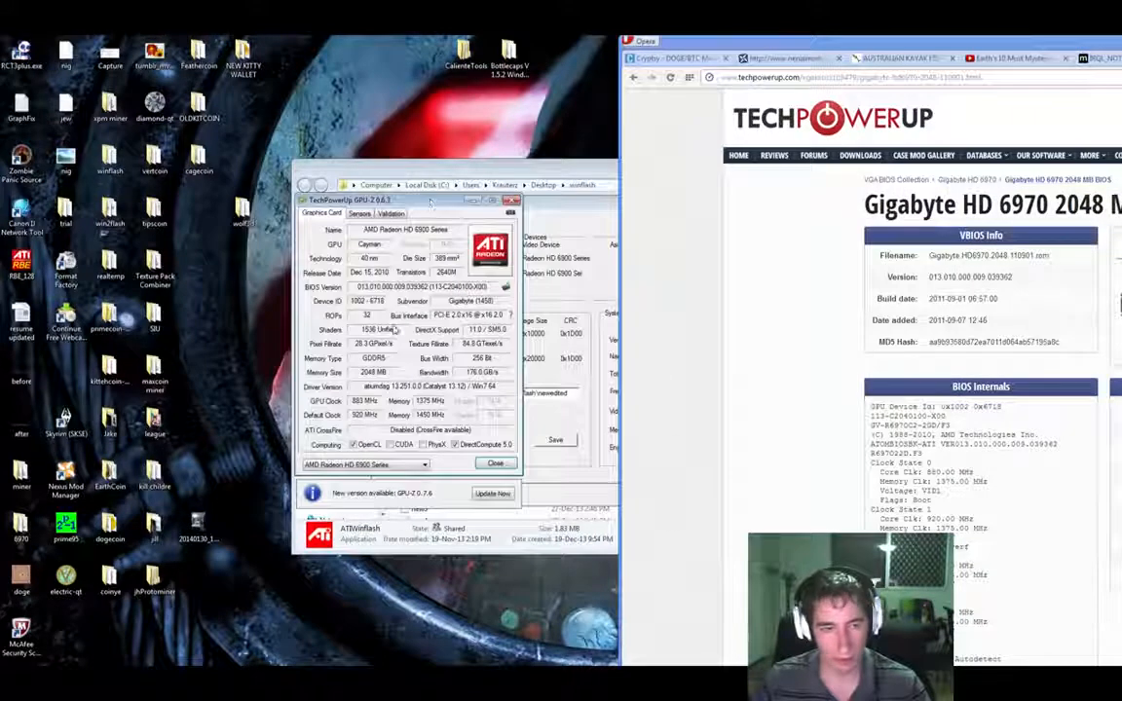
double_click(993, 42)
click(611, 455)
triple_click(610, 455)
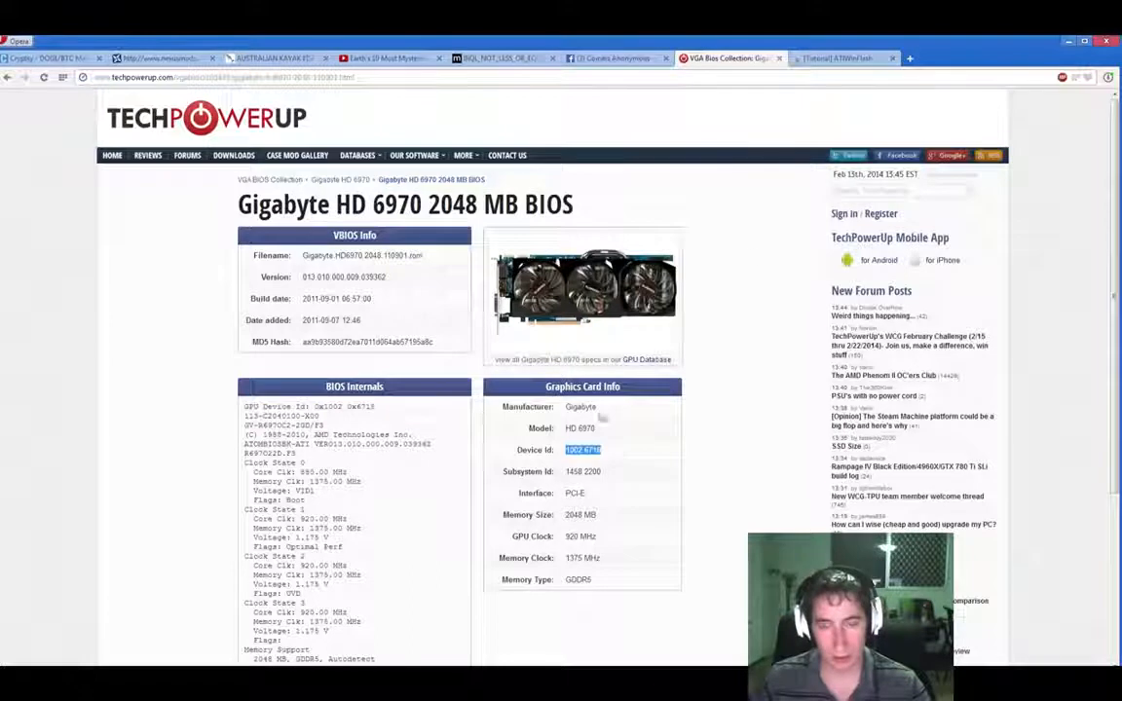
double_click(889, 41)
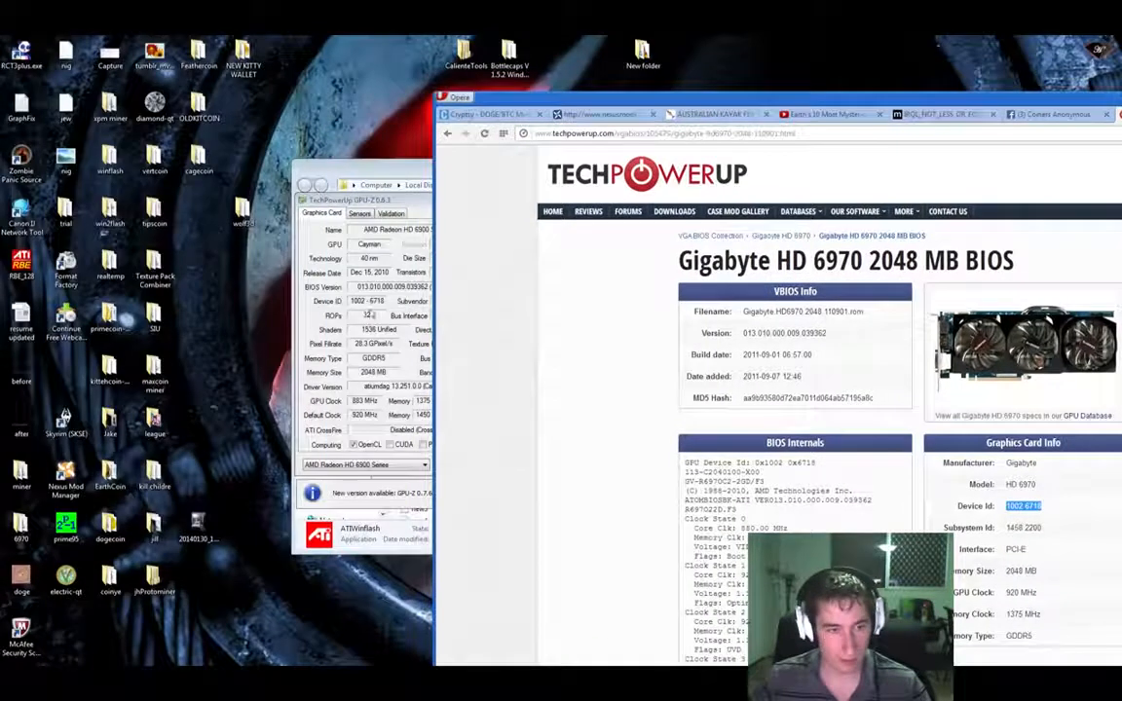
click(368, 308)
drag(750, 99, 672, 105)
drag(1120, 110, 890, 58)
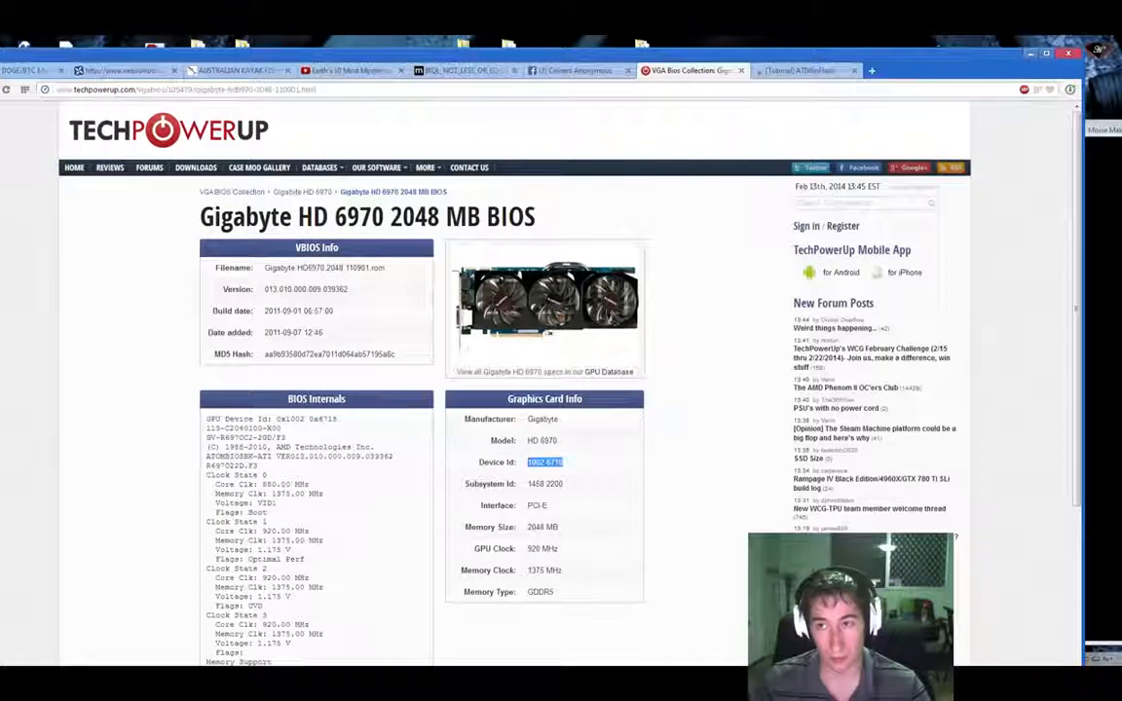
Close the browser, GPU-Z and ATIWinflash without programming the card, and open a Windows command prompt.
click(1068, 56)
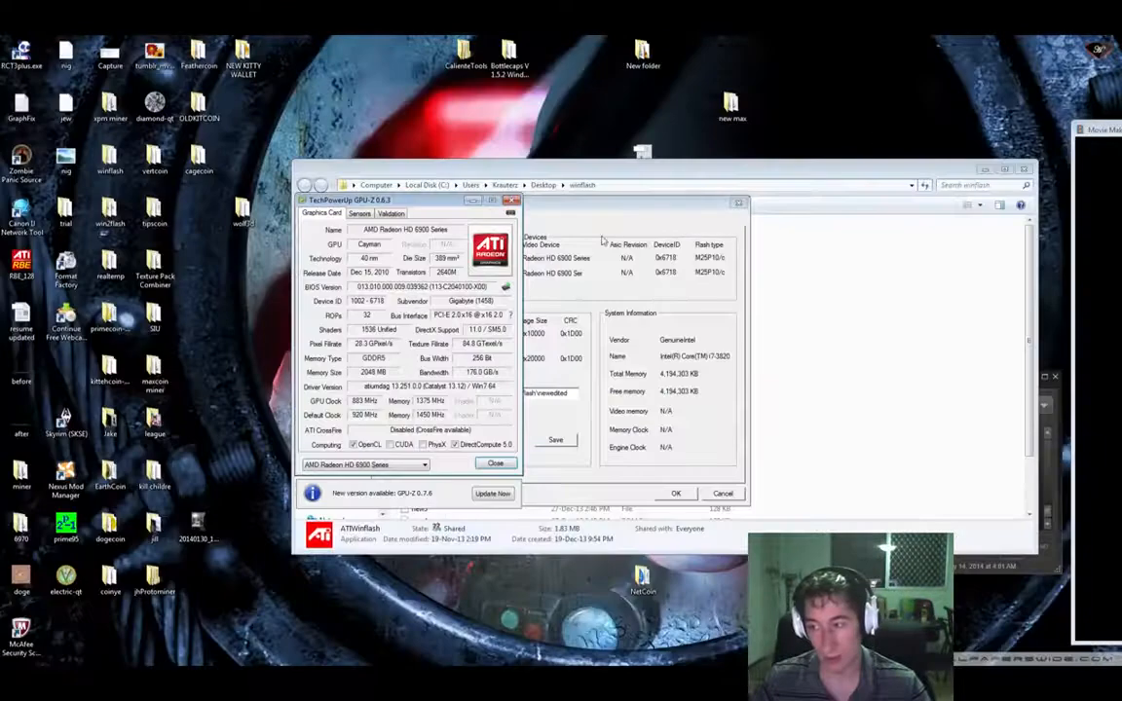
click(511, 203)
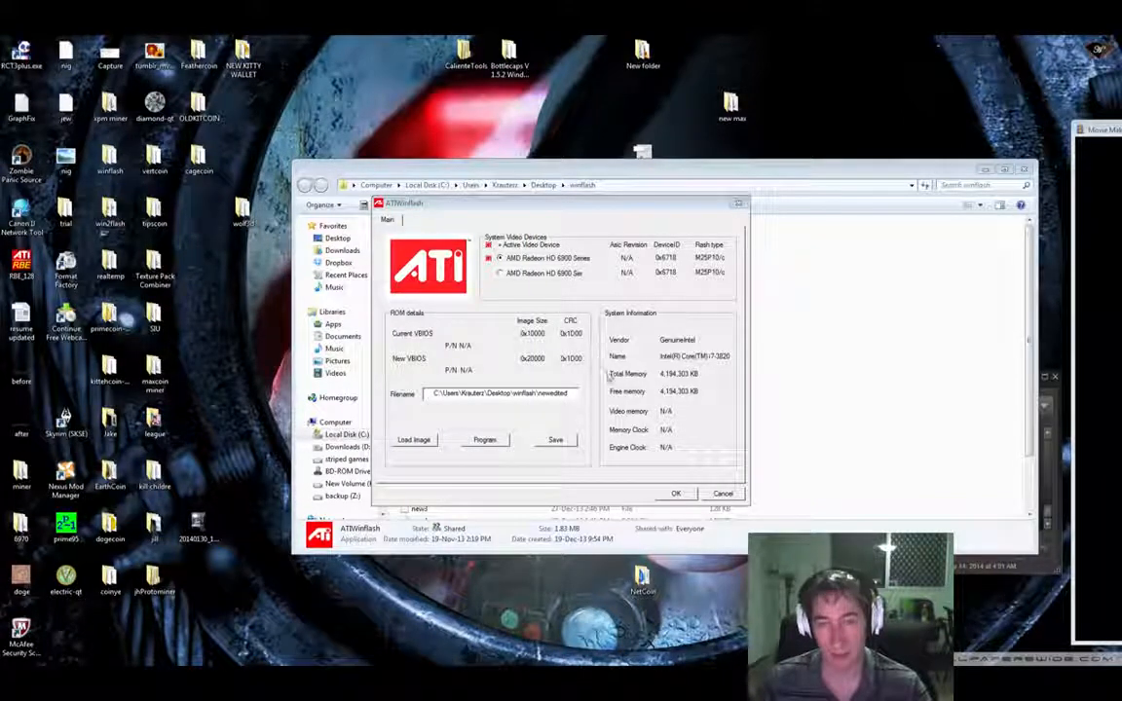
click(722, 494)
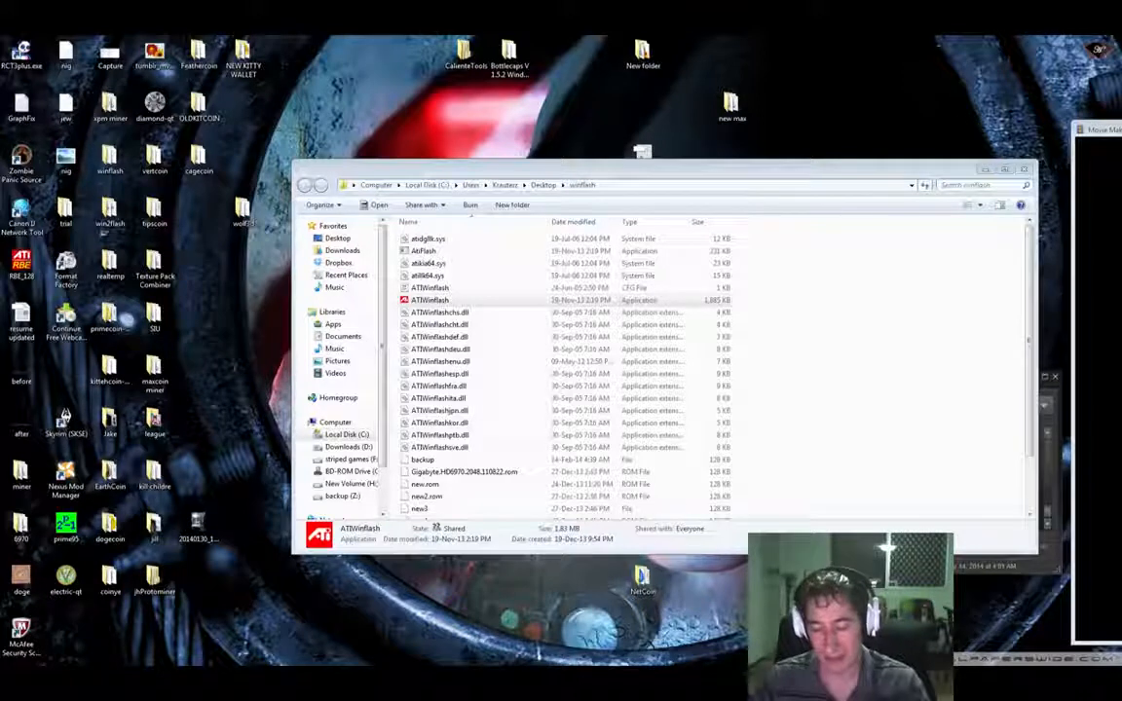
key(Return)
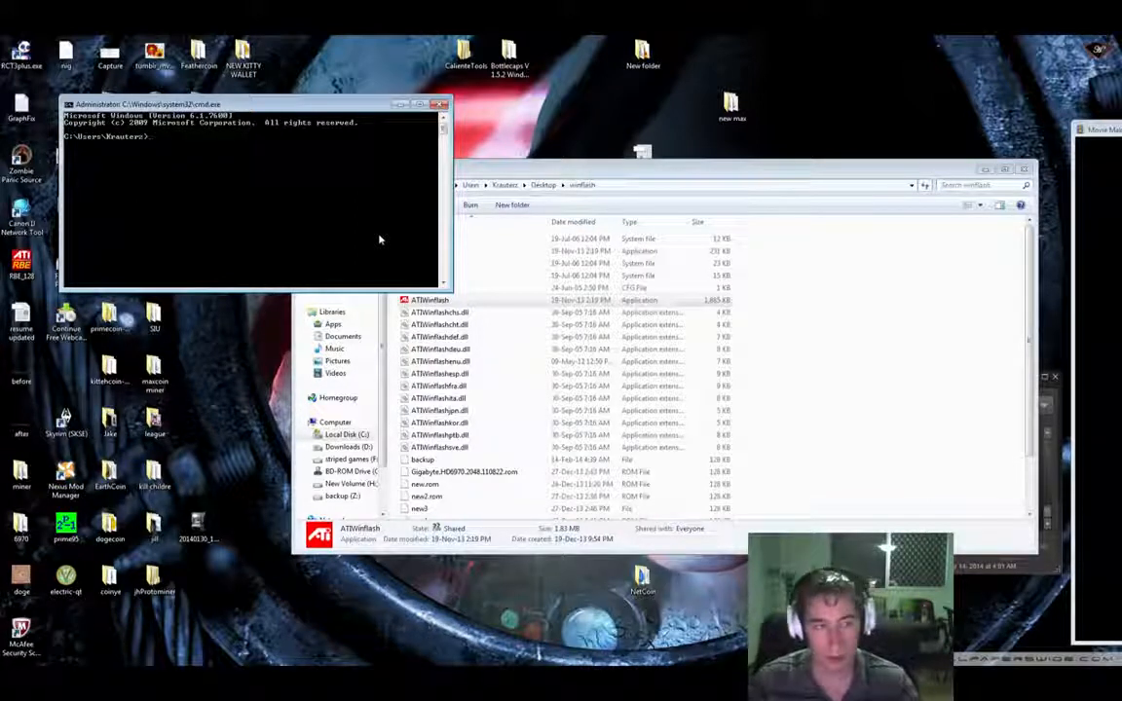
Change the command prompt's directory to the desktop's winflash folder, using the path copied from its Explorer window.
click(643, 184)
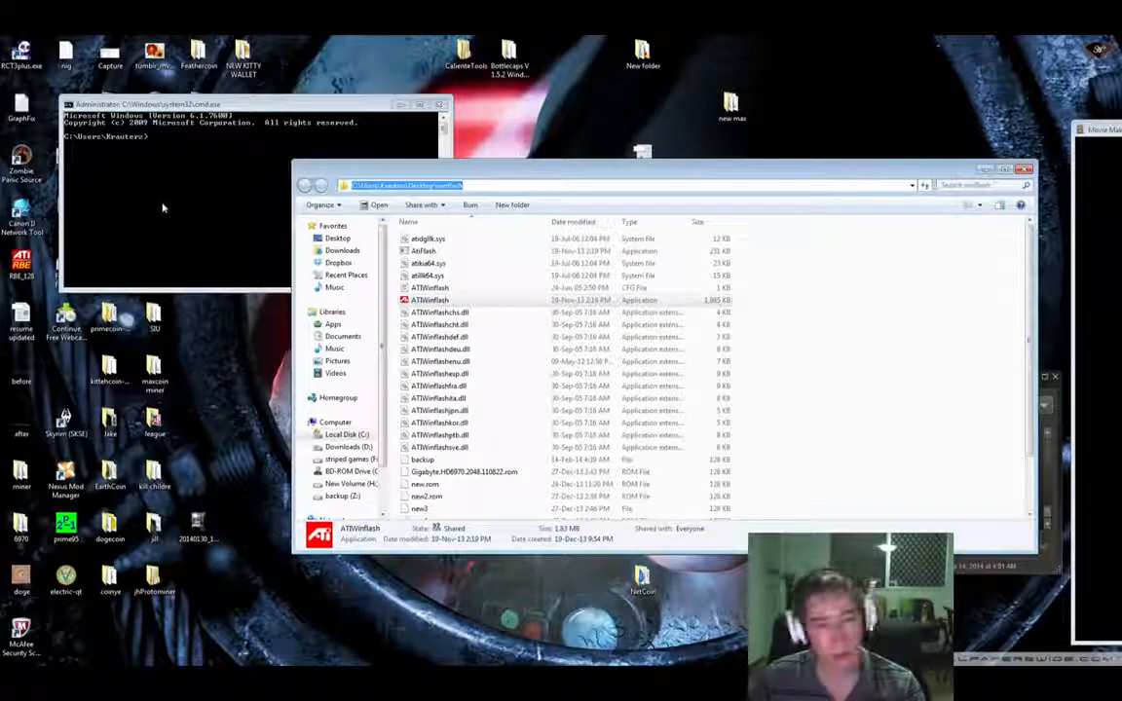
click(202, 204)
text(cd)
right_click(181, 178)
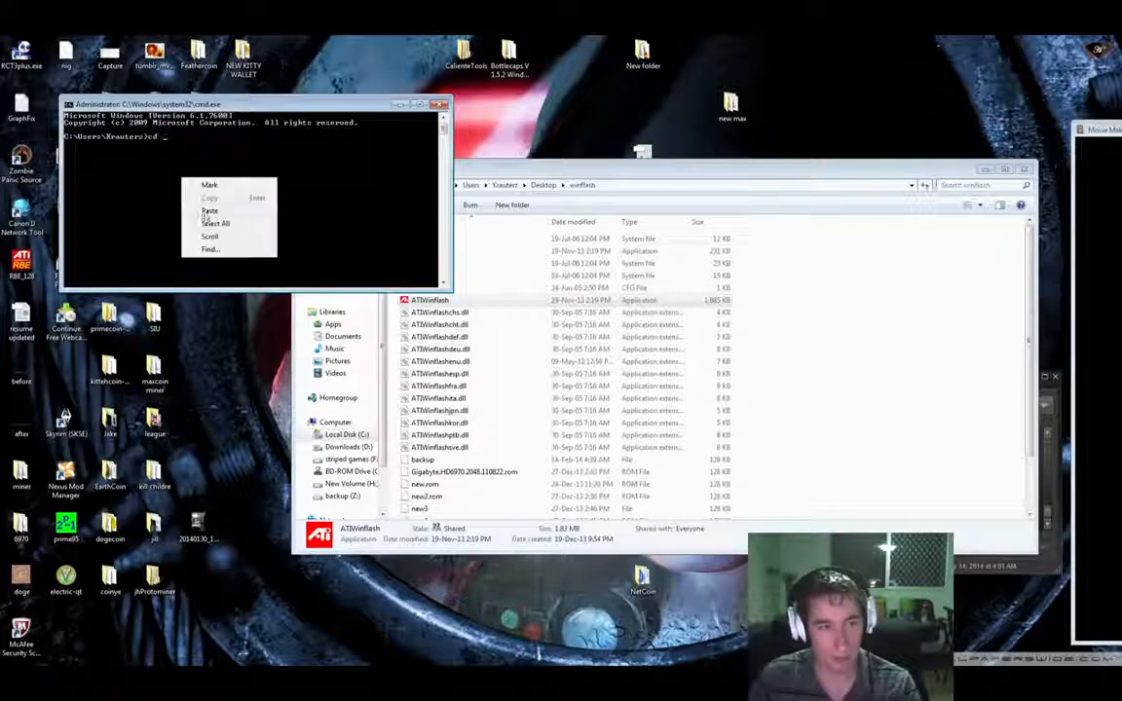
click(210, 210)
key(Return)
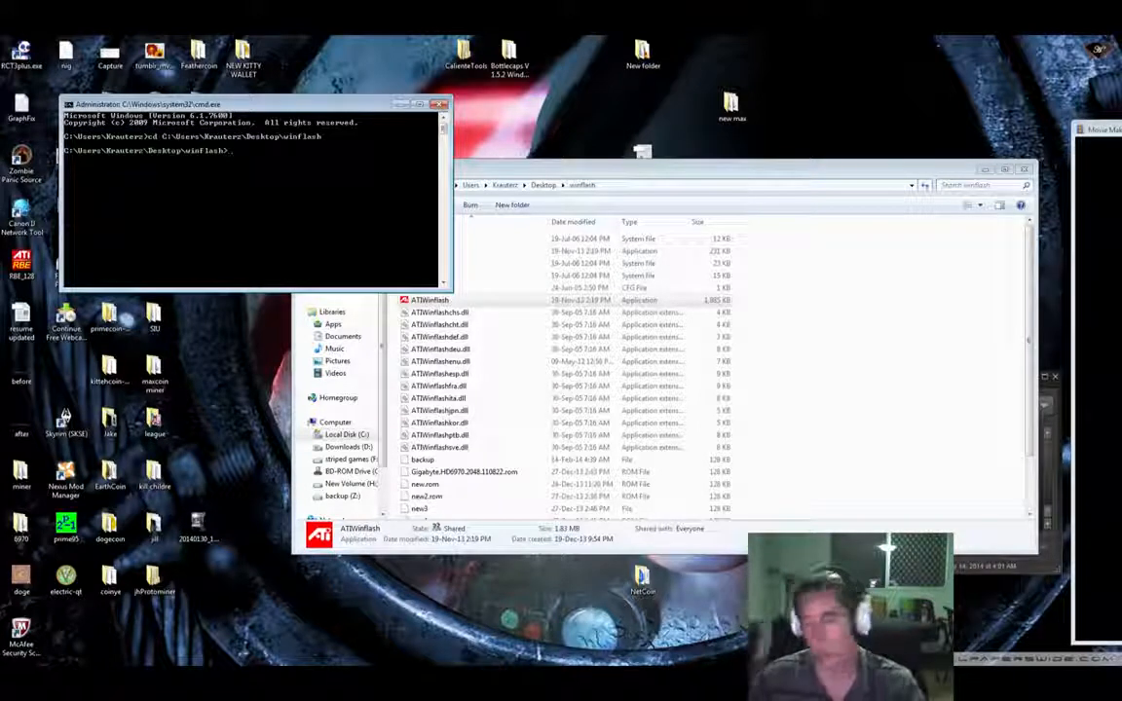
mouse_move(1121, 48)
mouse_down()
mouse_move(624, 45)
mouse_move(1121, 45)
mouse_up()
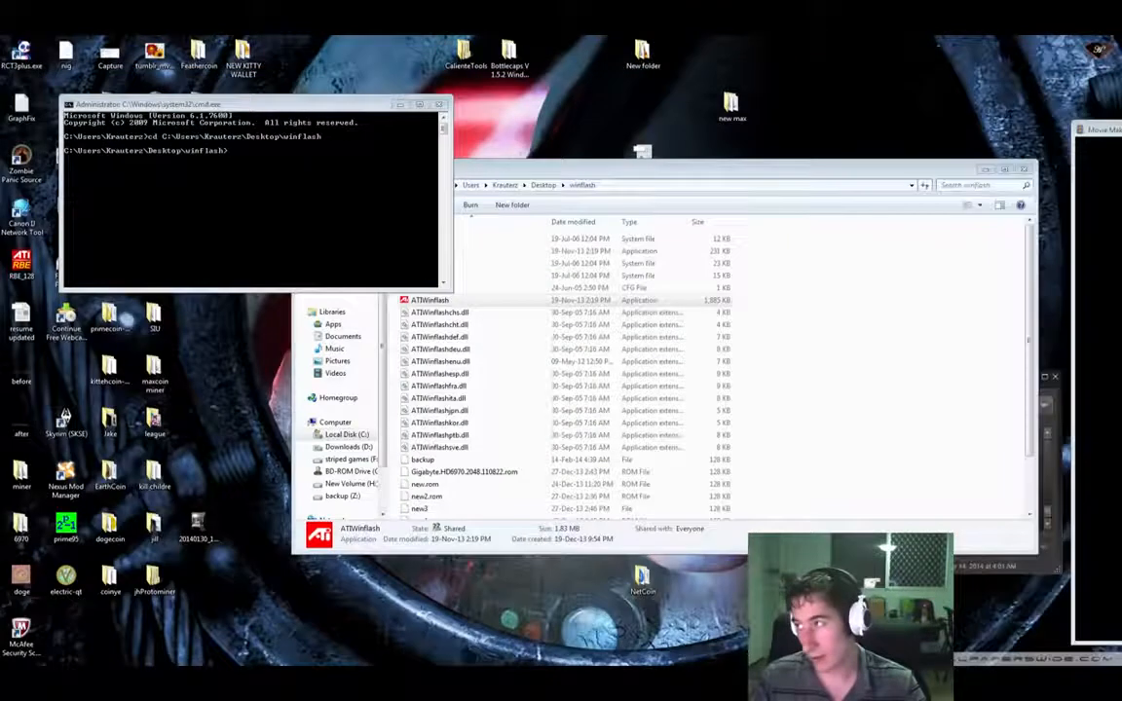
Write the forced flash command "atiwinflash -f -p 0 newedited.rom" at the prompt without running it.
click(302, 184)
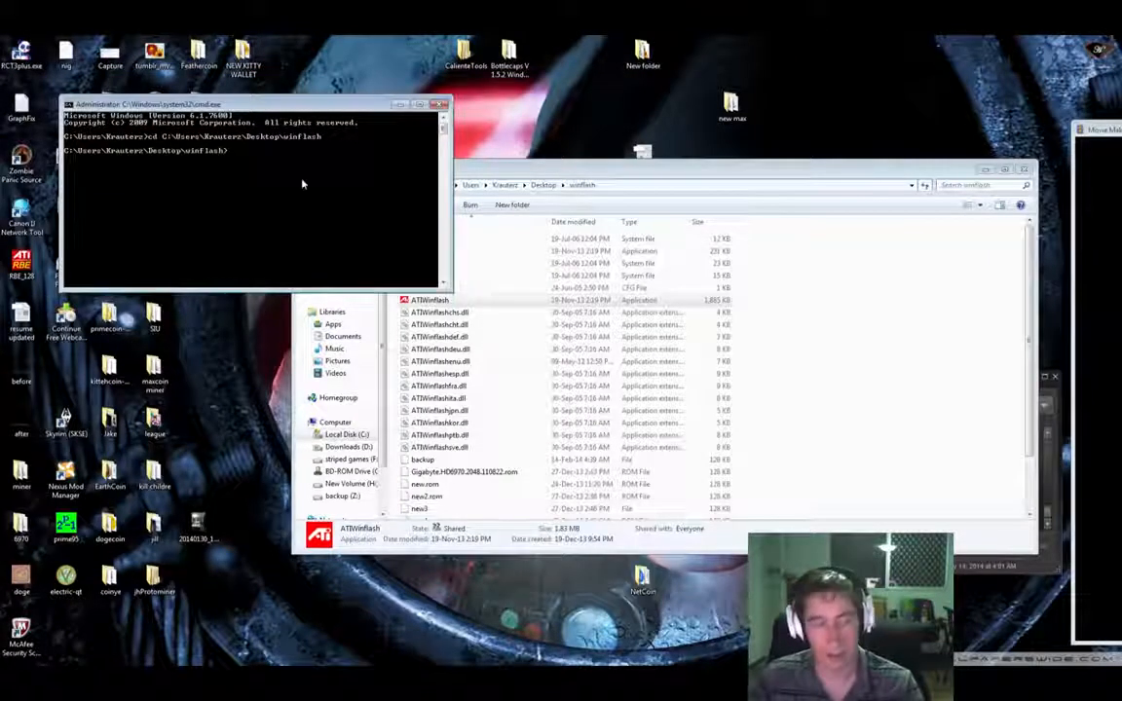
text(atiwinflash)
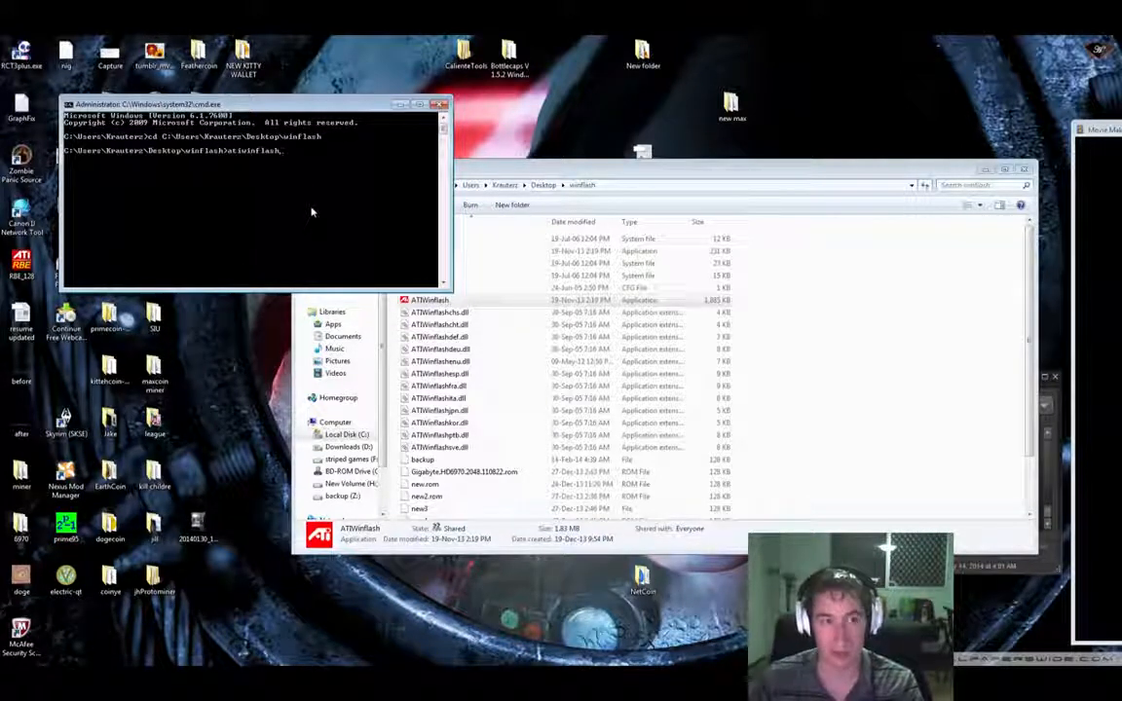
text(-f)
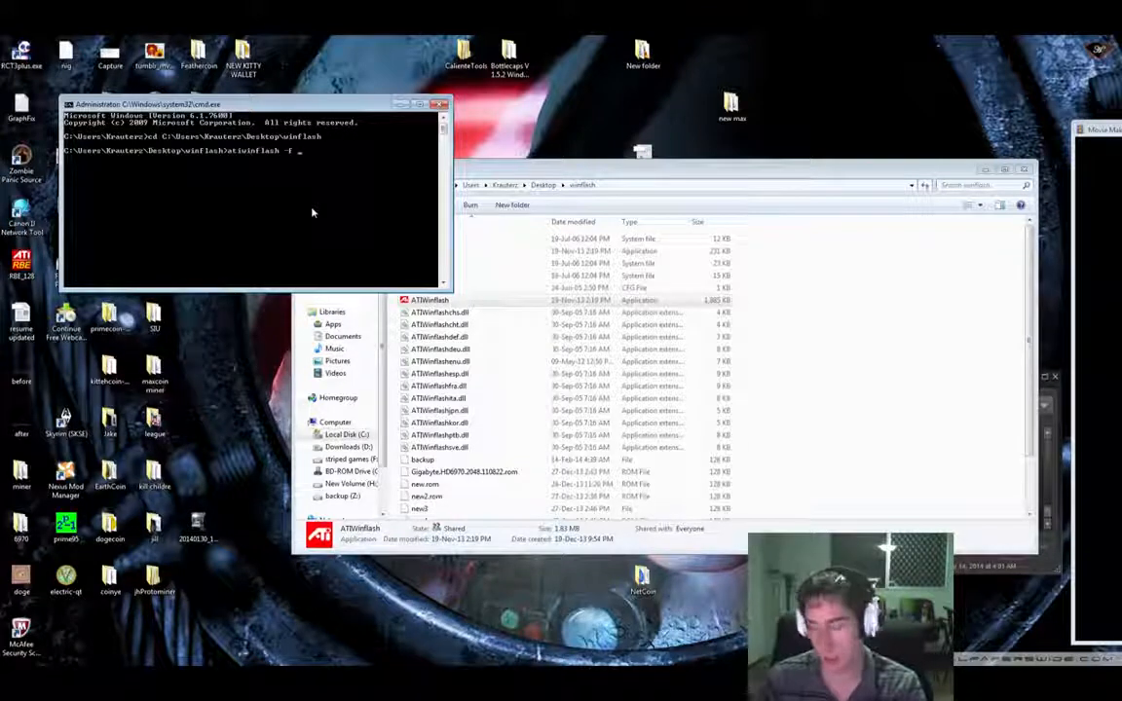
text( i)
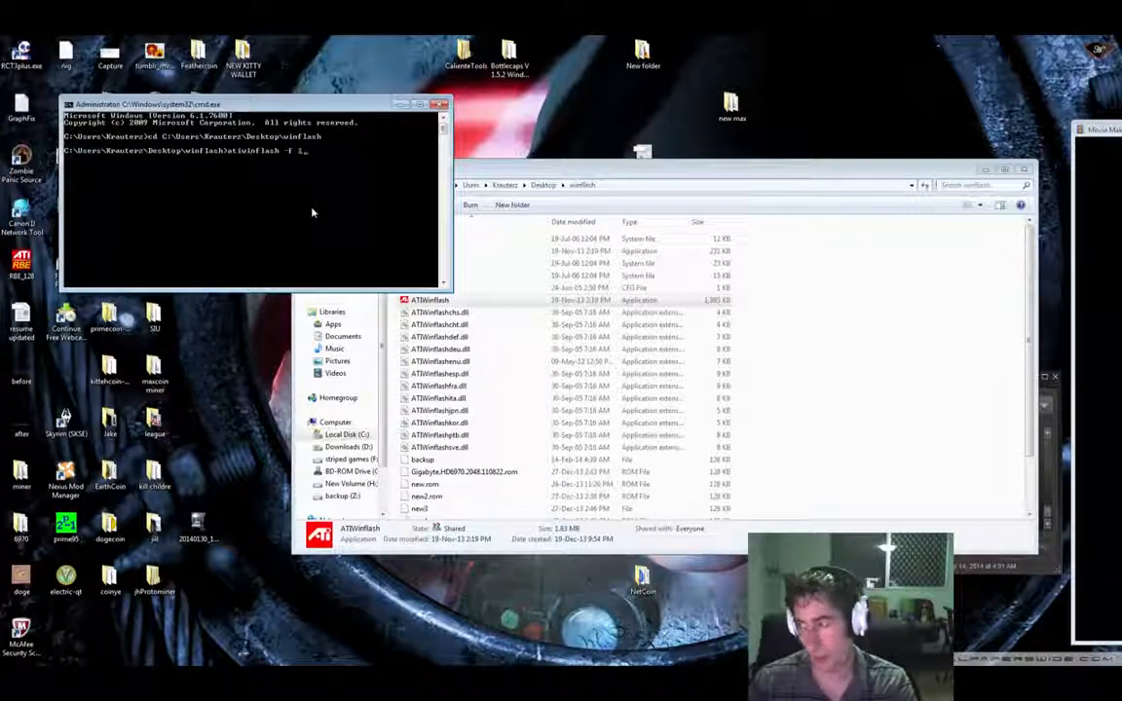
key(BackSpace)
text(-)
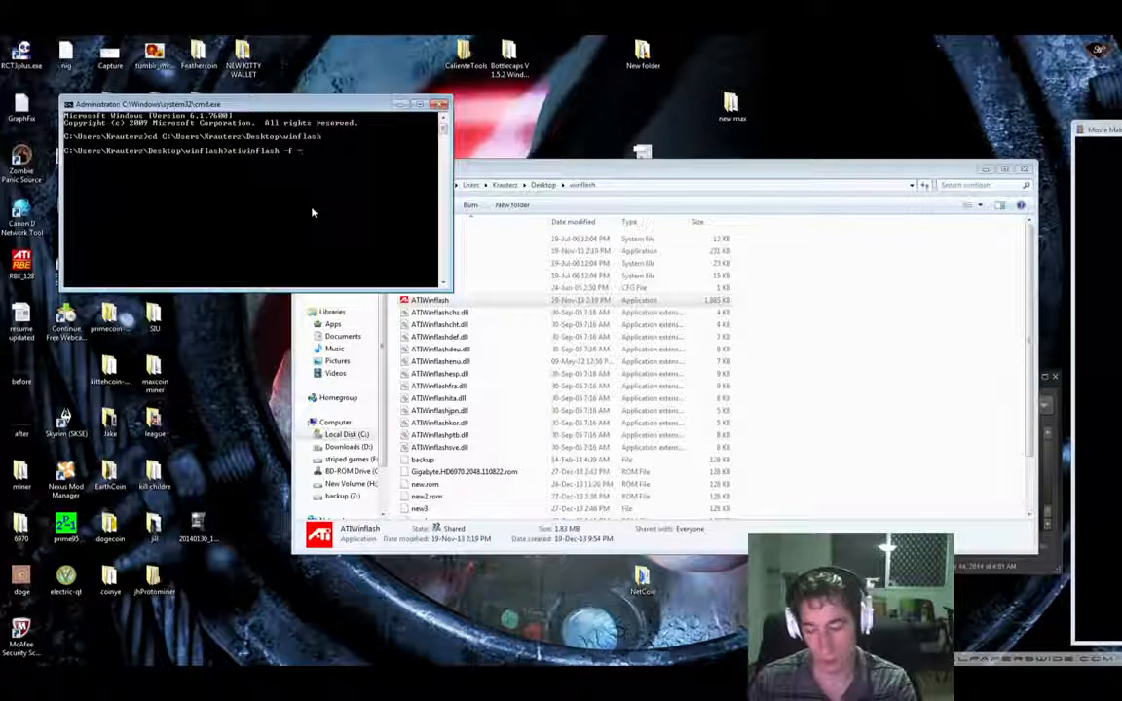
text(p 0)
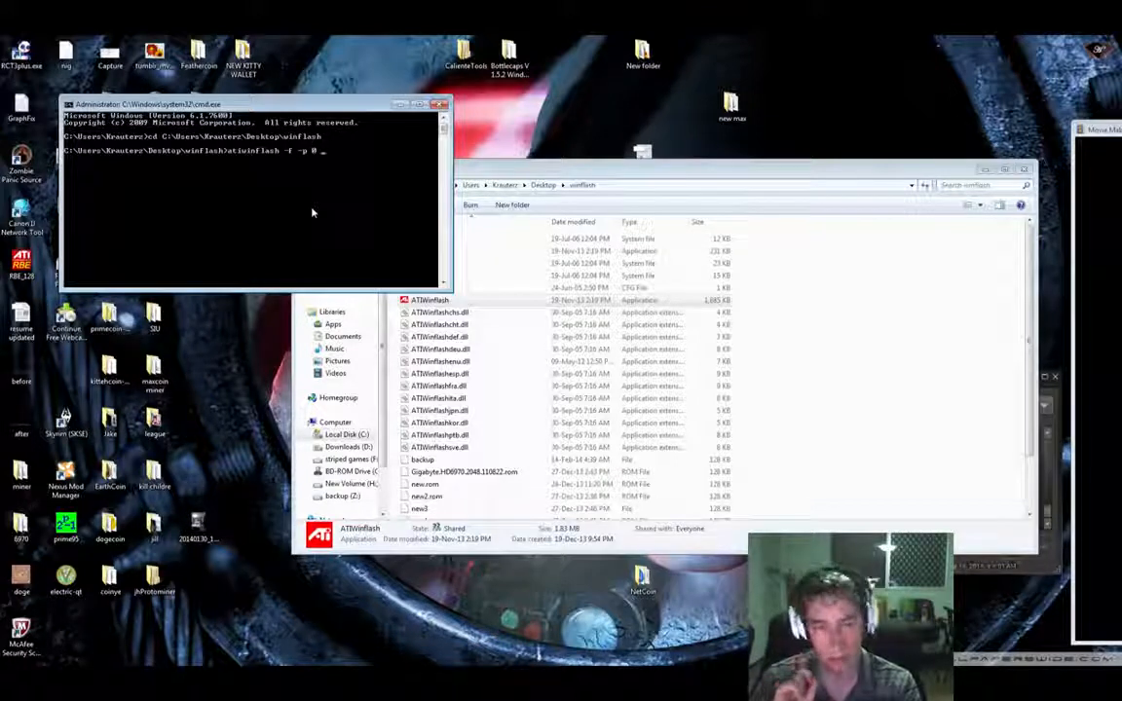
text(new)
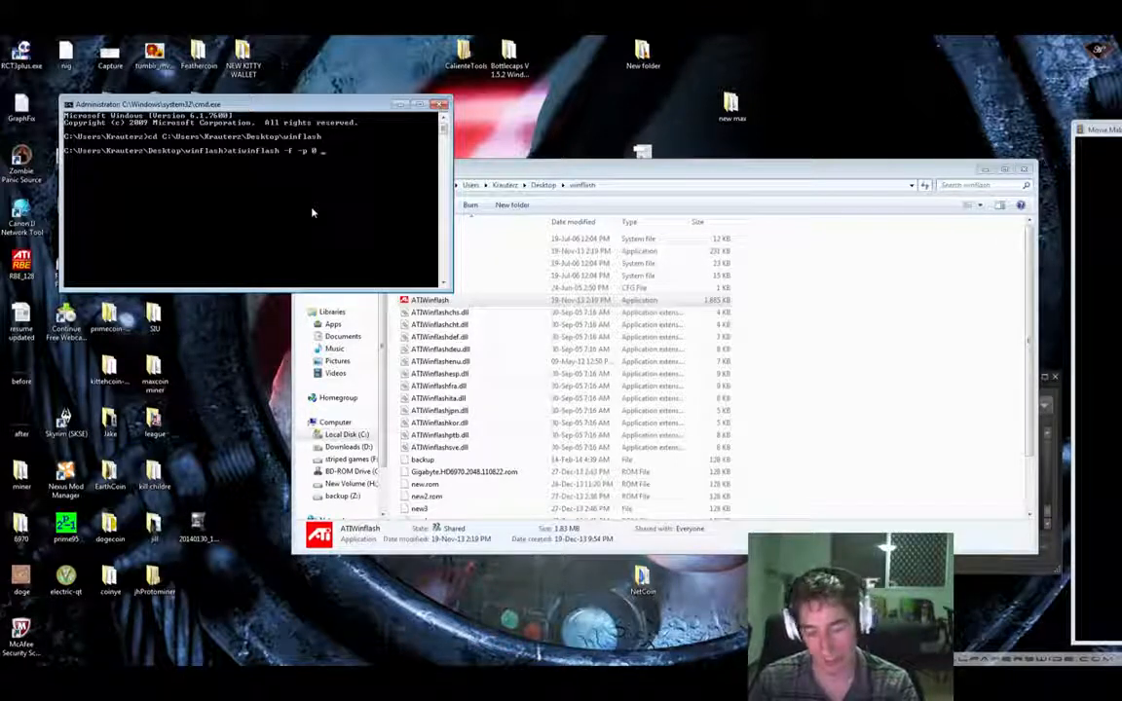
text(edited.)
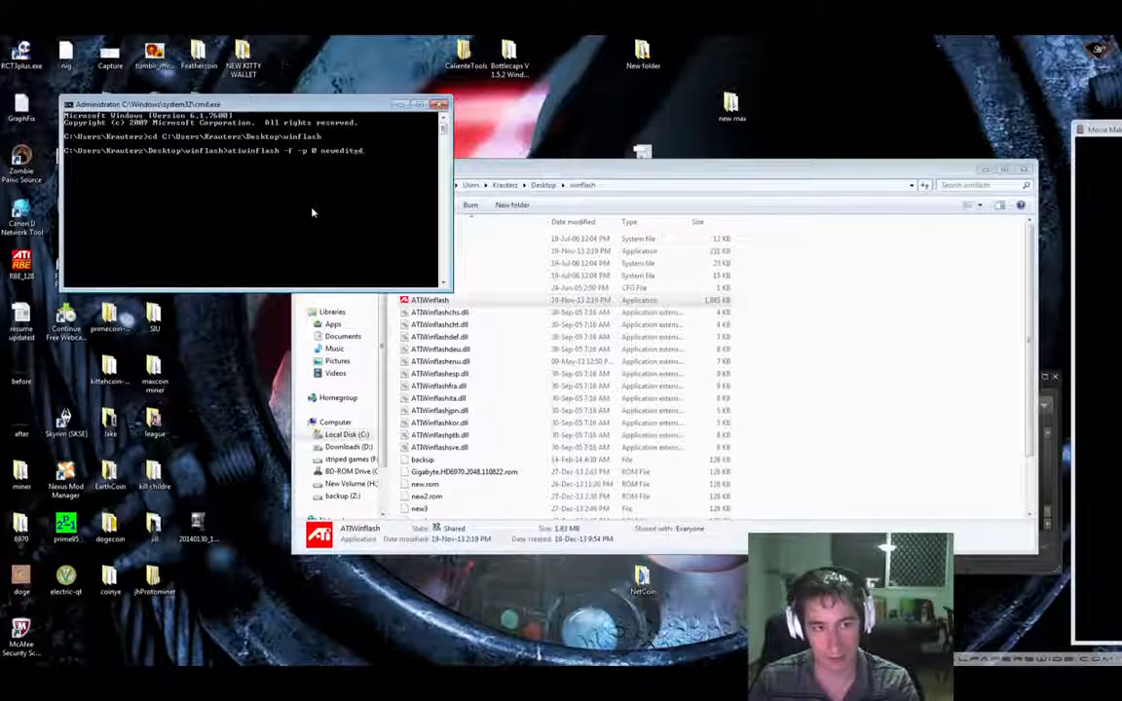
text(rom)
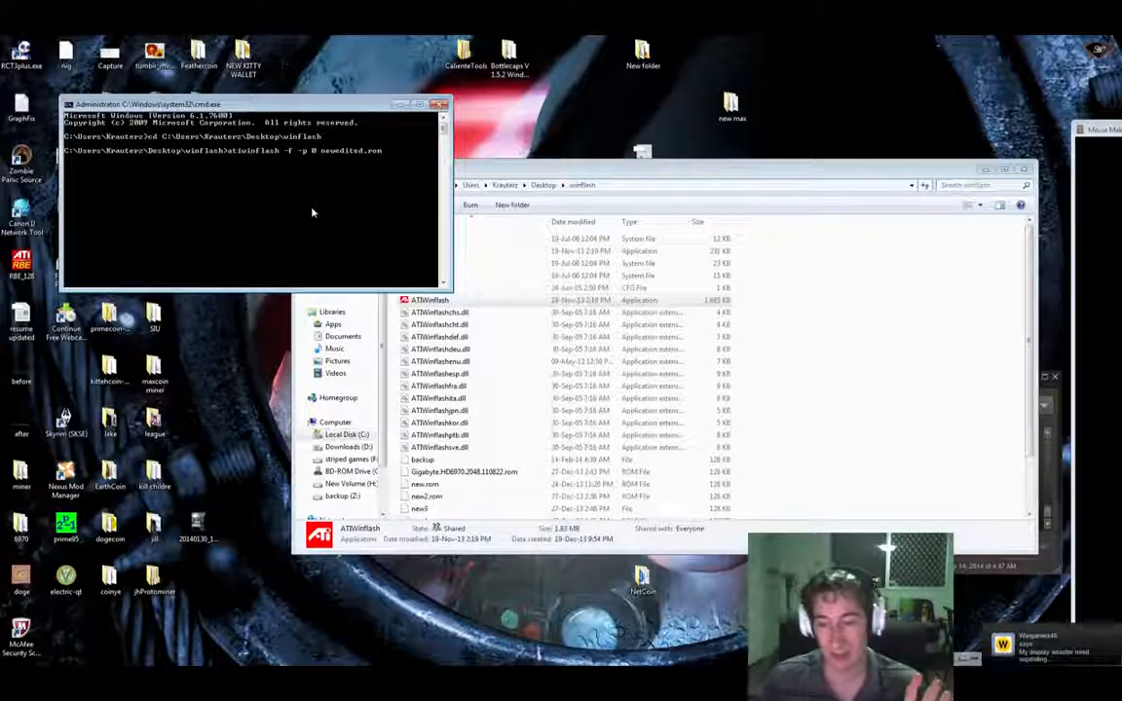
Close the command prompt without flashing the card and select the backup file in the winflash folder.
click(439, 104)
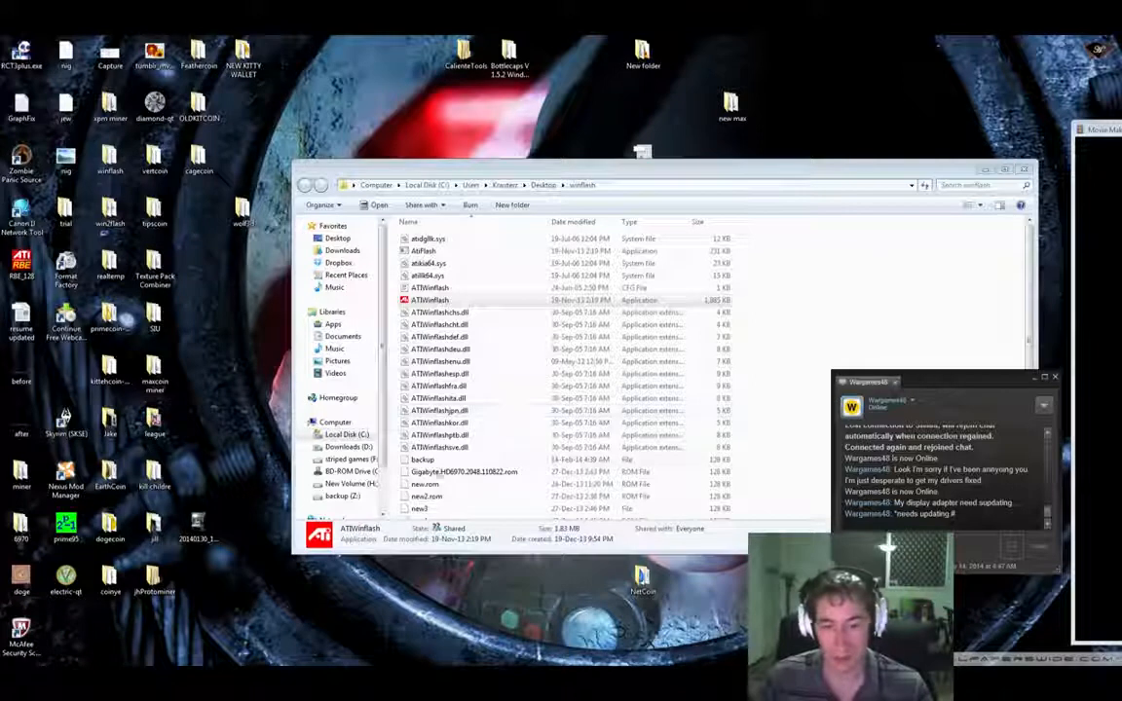
click(421, 459)
click(971, 570)
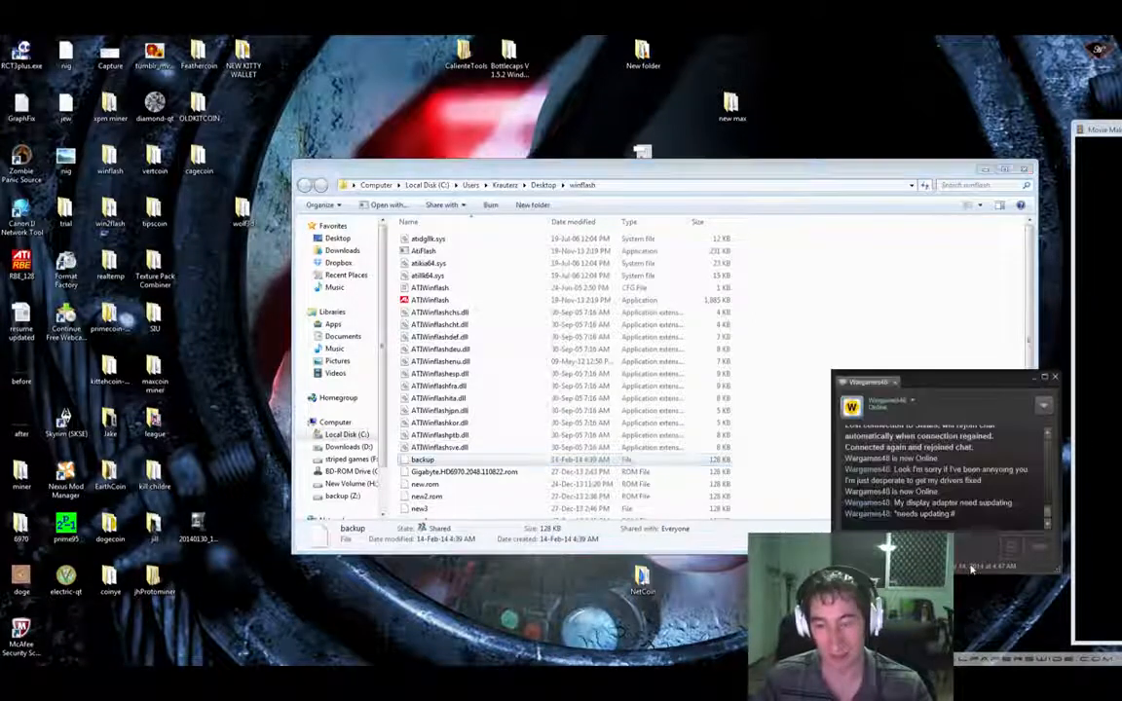